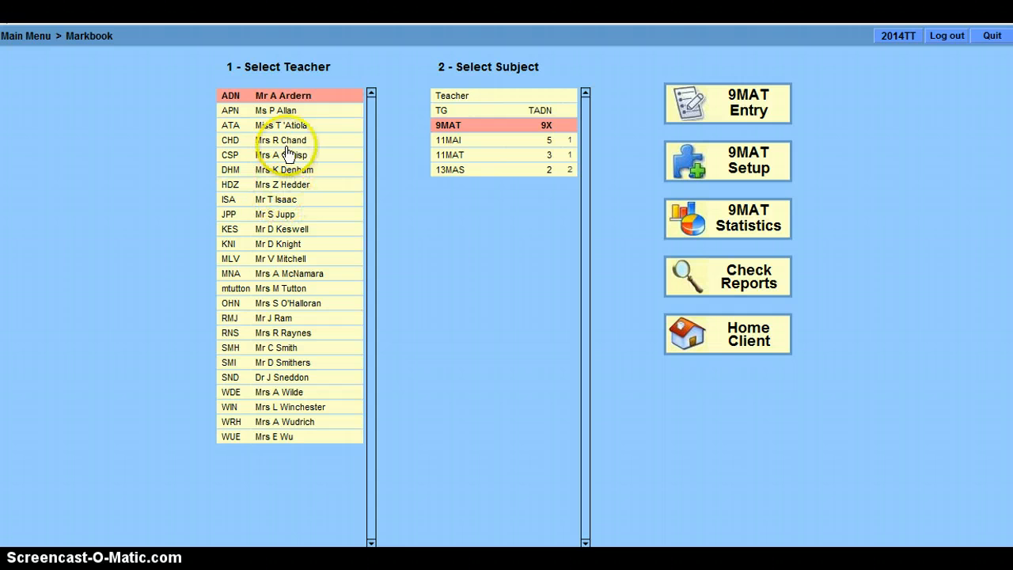
- Open the markbook summary "Diagnostic Data year 10" for teacher ATA's 10MAT class 10ND
left_click(288, 130)
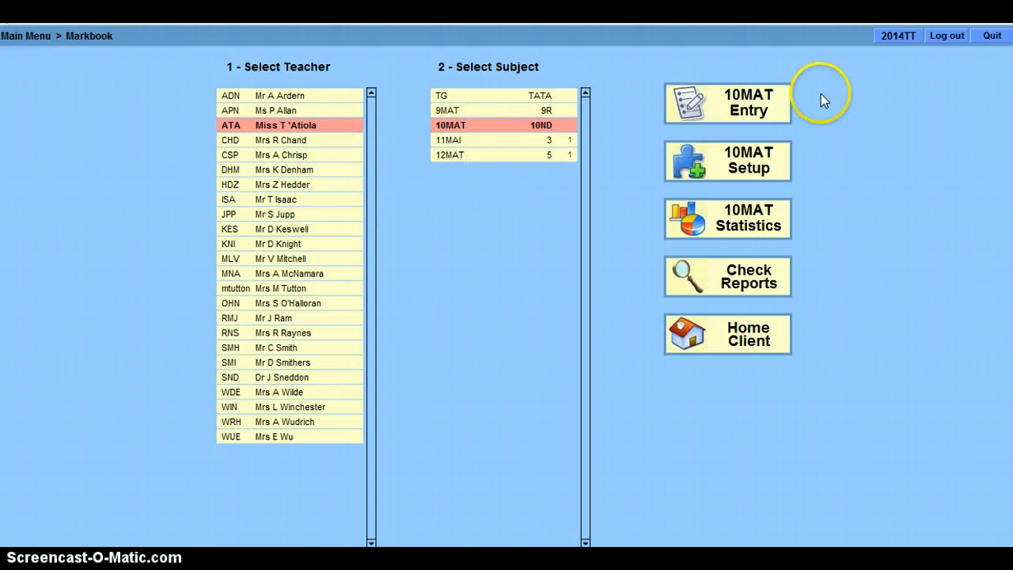
left_click(745, 117)
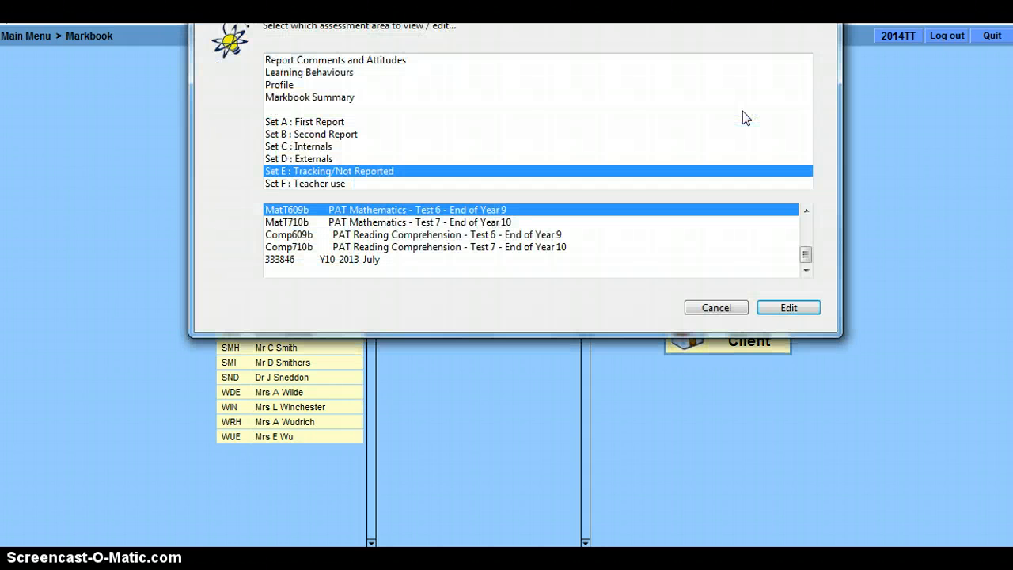
left_click(321, 96)
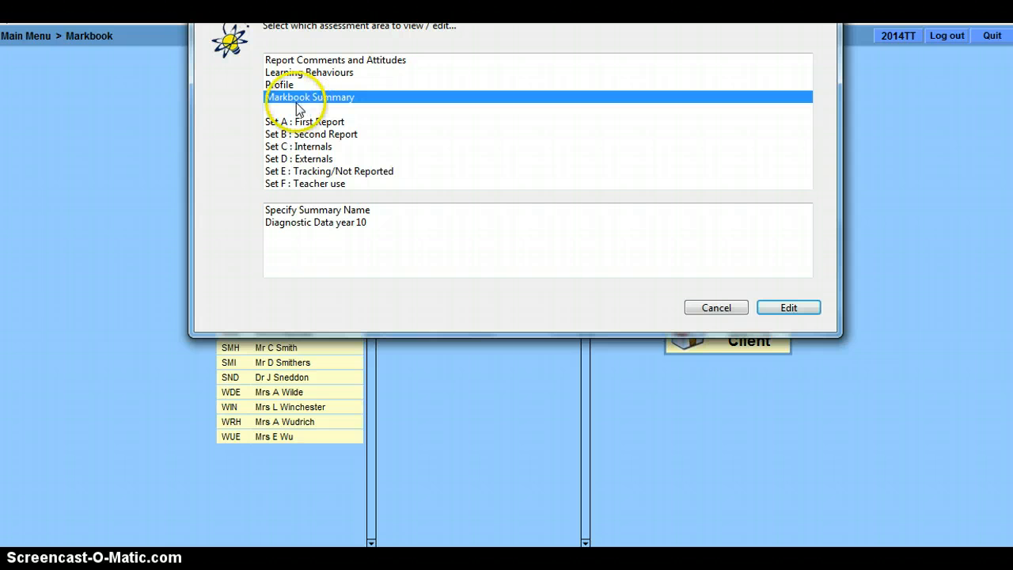
left_click(293, 223)
left_click(284, 224)
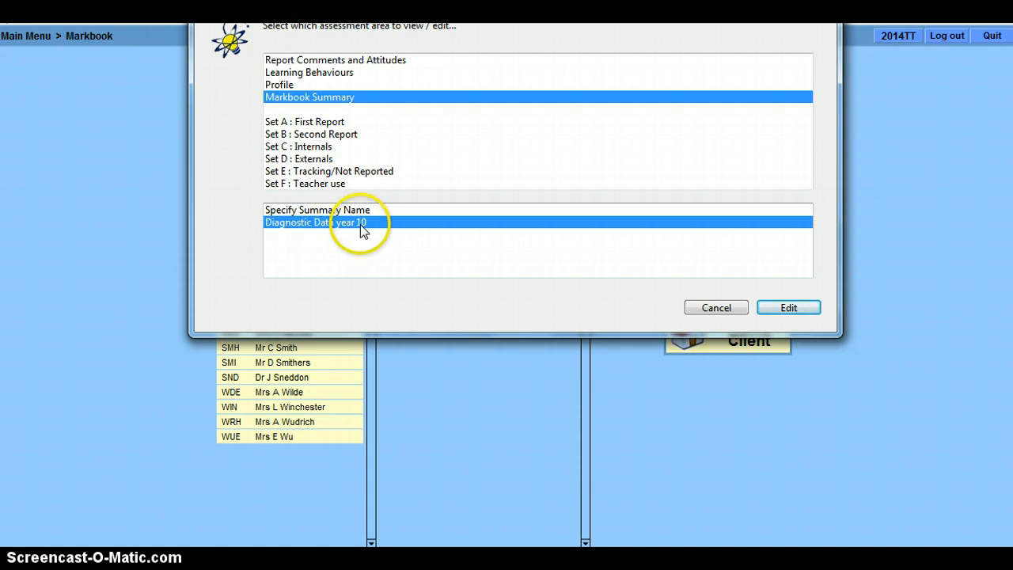
left_click(789, 308)
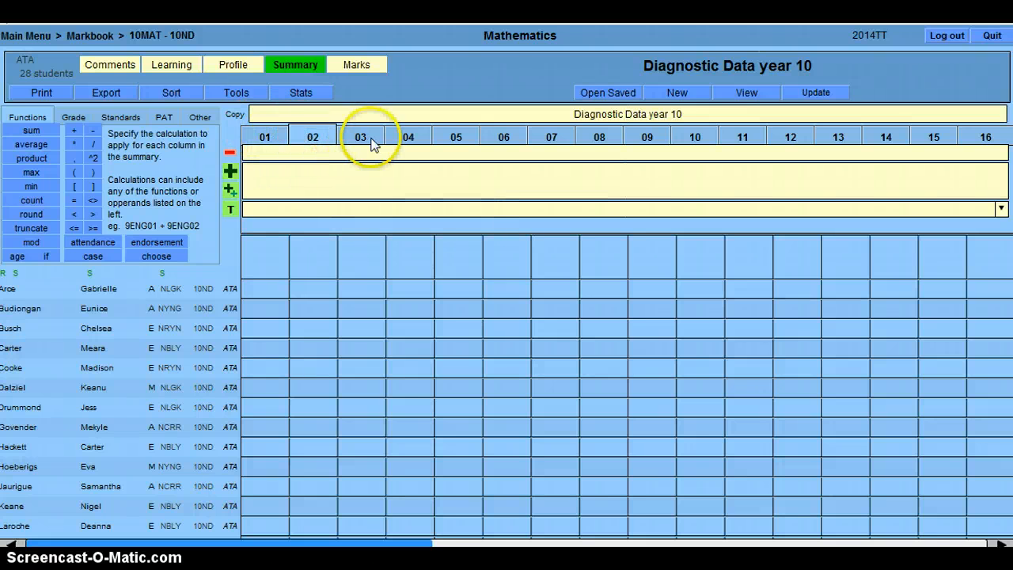
- Add the Set E assessment RAV2010 RAVENS Test to summary column 01
left_click(493, 137)
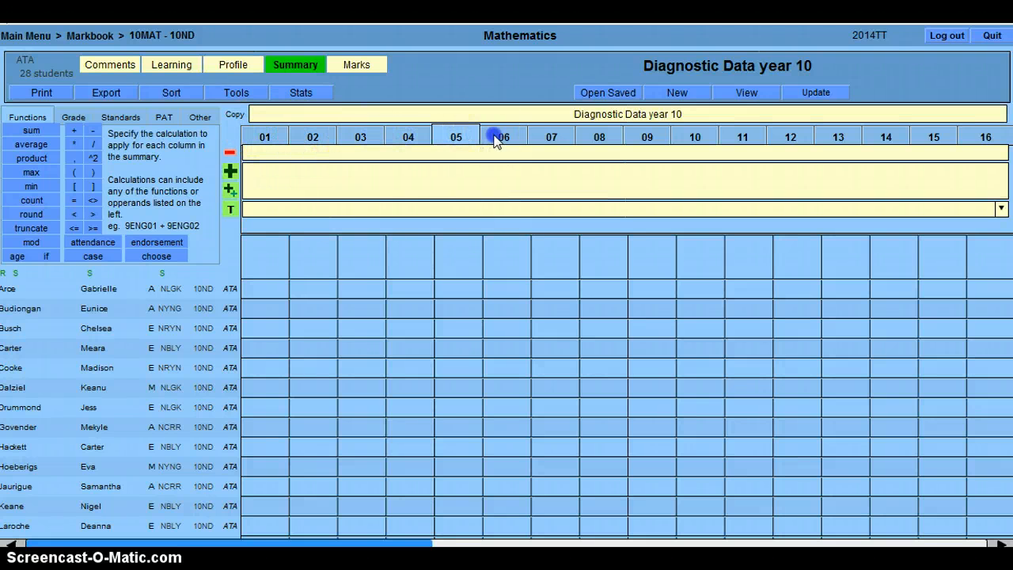
left_click(276, 139)
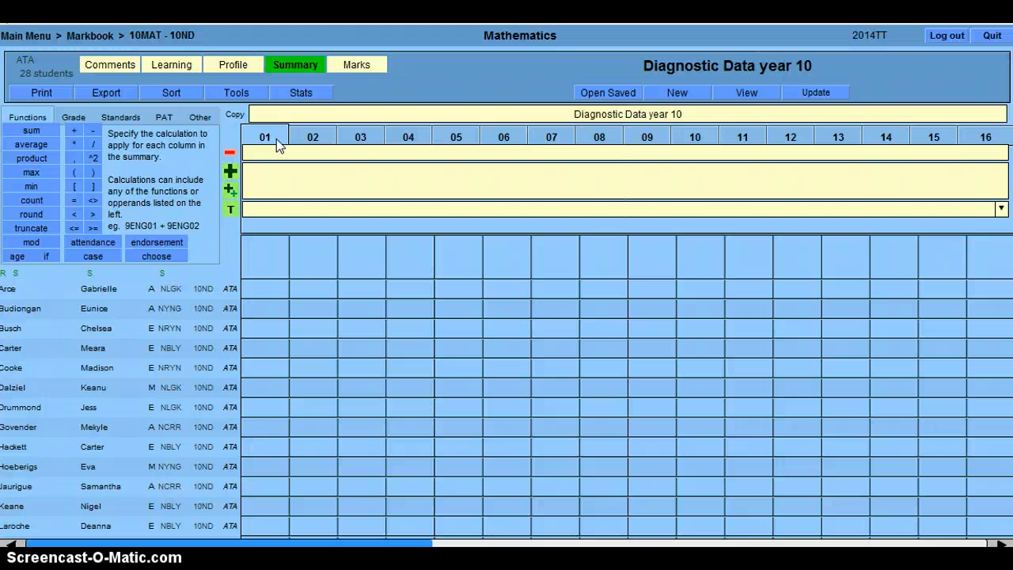
left_click(265, 137)
left_click(266, 139)
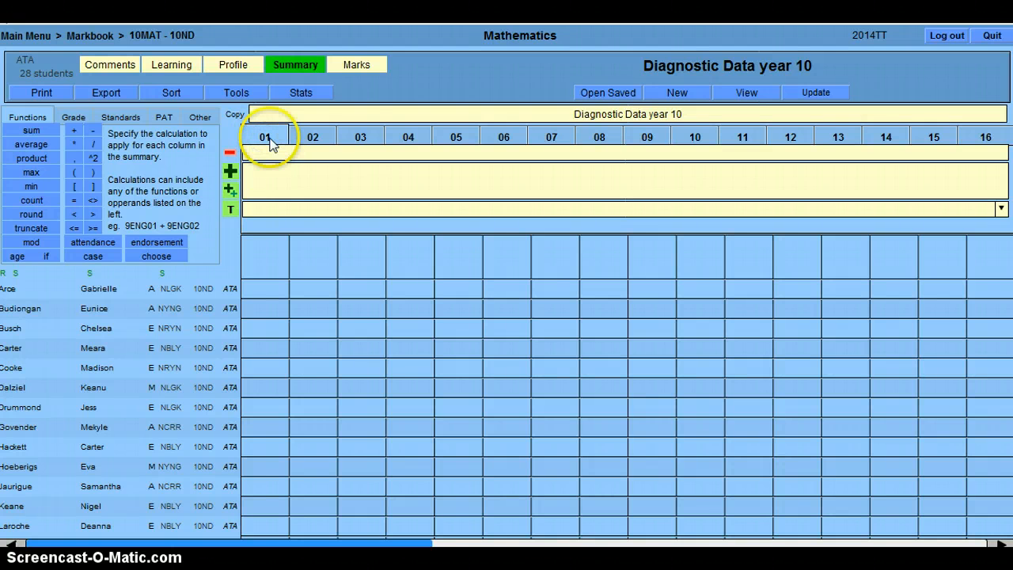
left_click(232, 173)
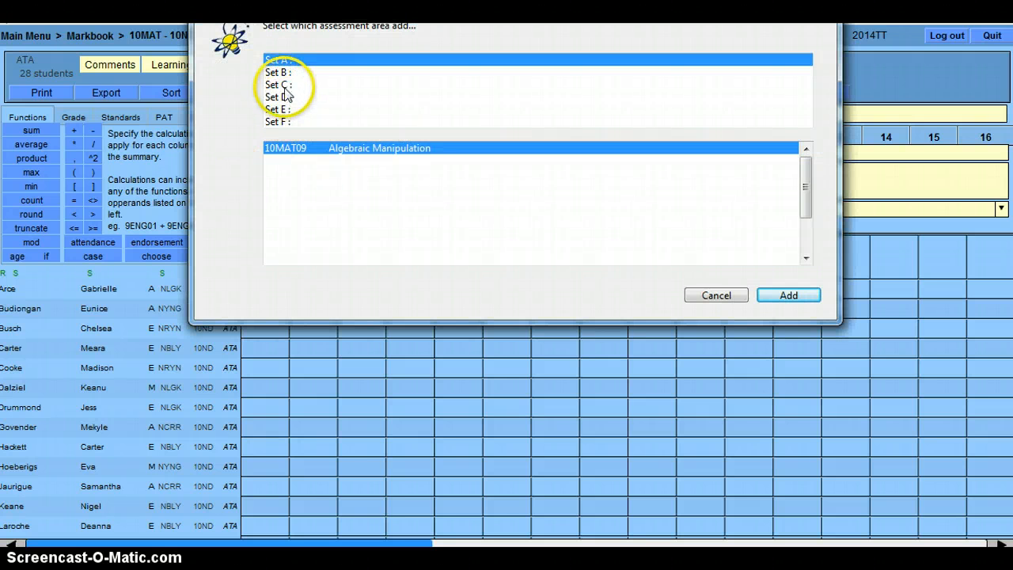
left_click(283, 98)
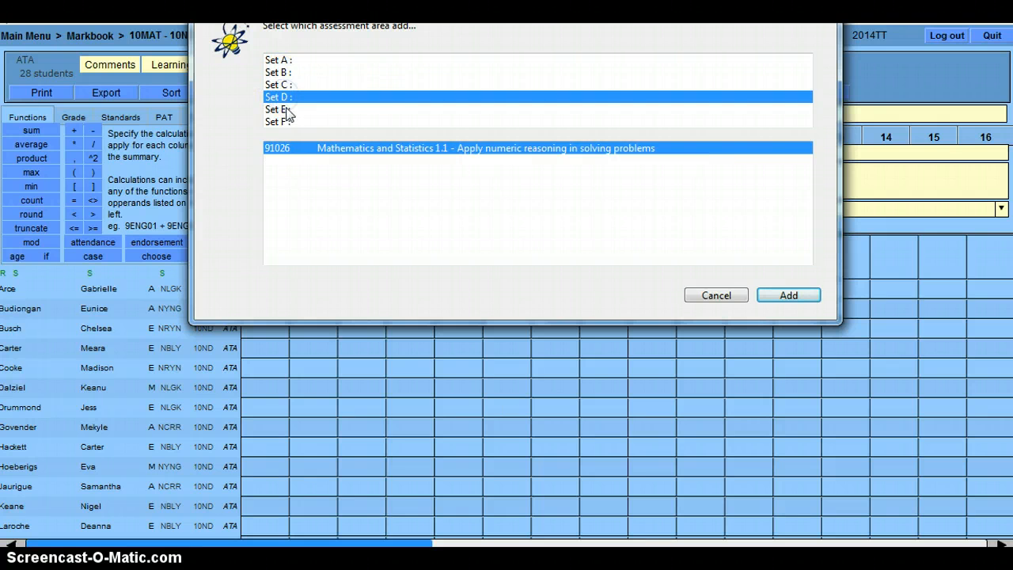
left_click(286, 112)
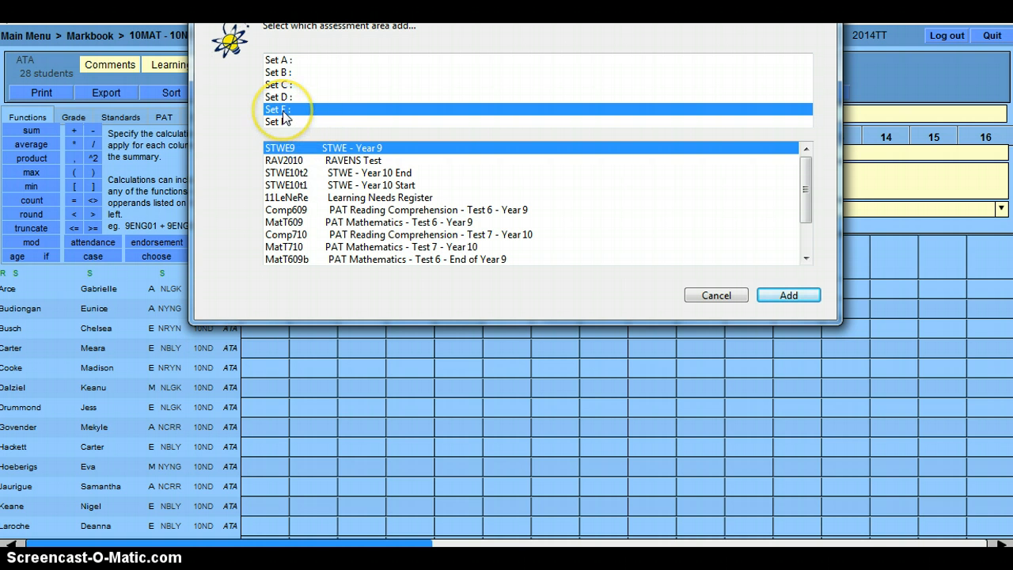
left_click(346, 162)
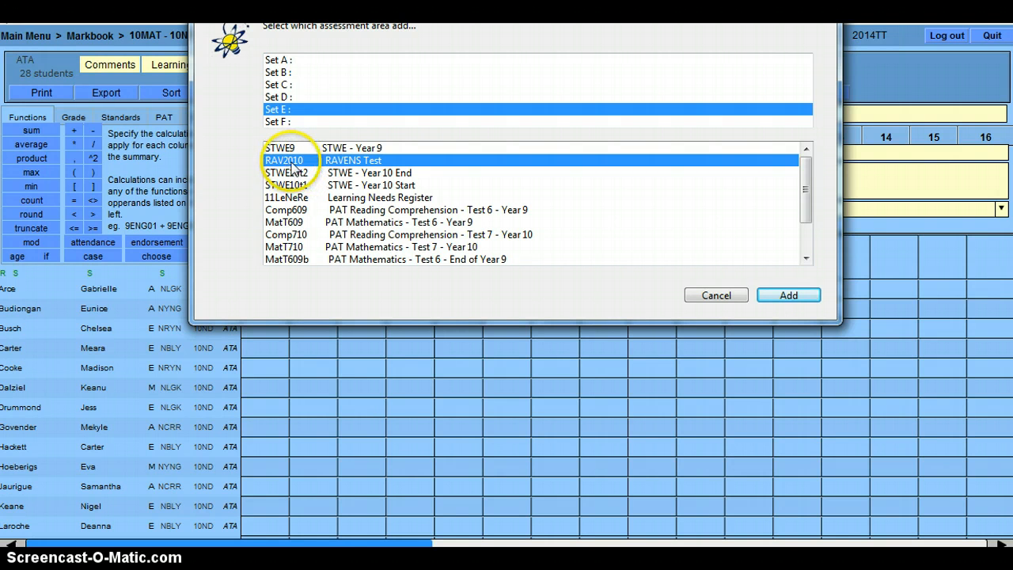
scroll(353, 175, "down", 4)
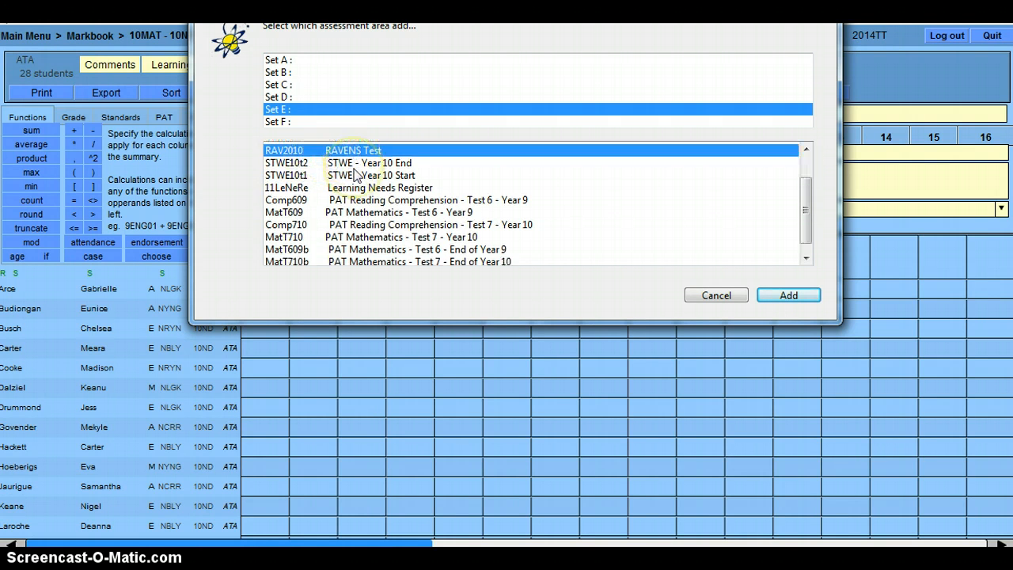
scroll(352, 171, "up", 5)
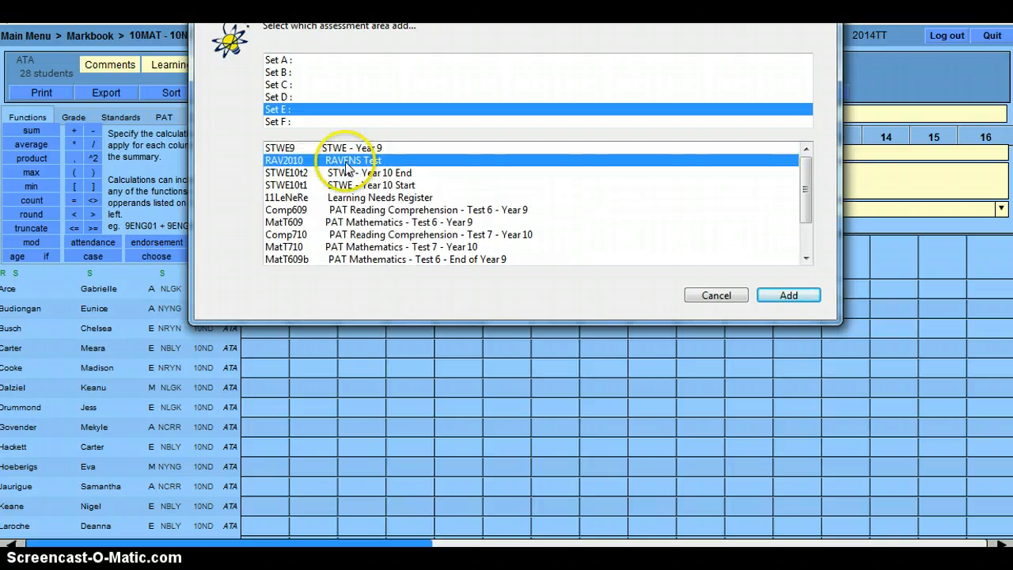
left_click(788, 295)
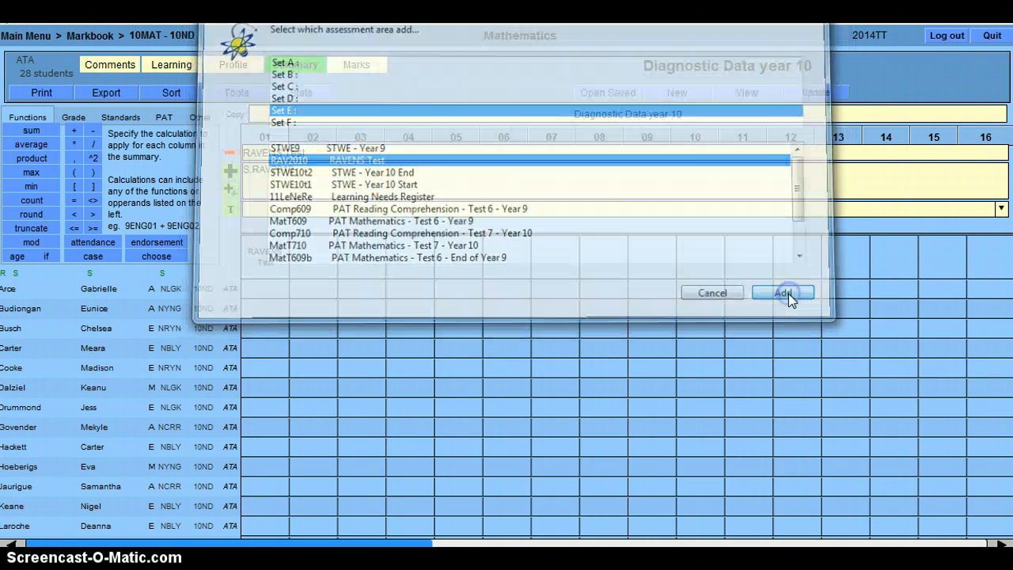
- Update the summary to load the RAVENS Test results and look through them for the whole class
left_click(835, 98)
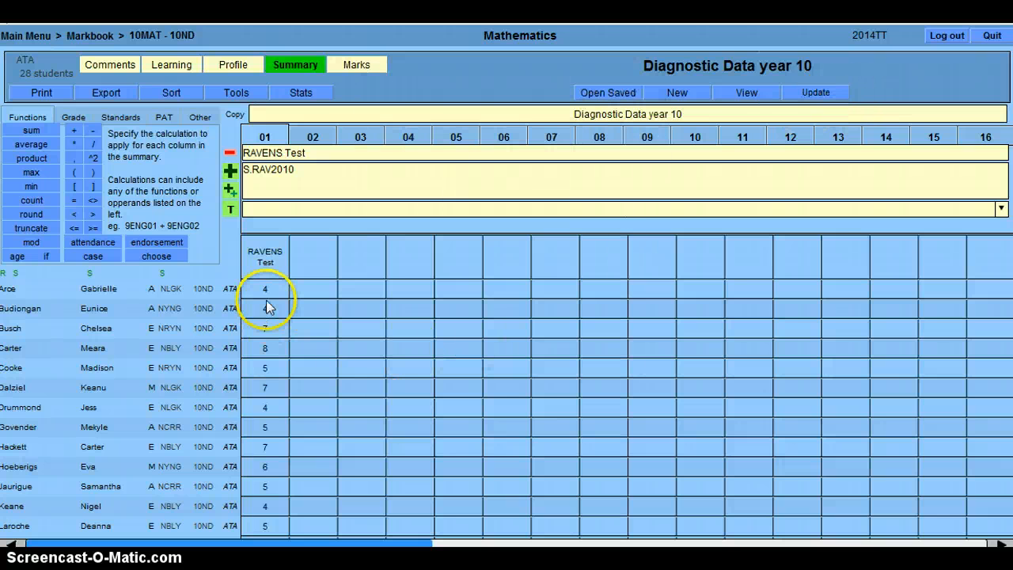
scroll(267, 306, "down", 5)
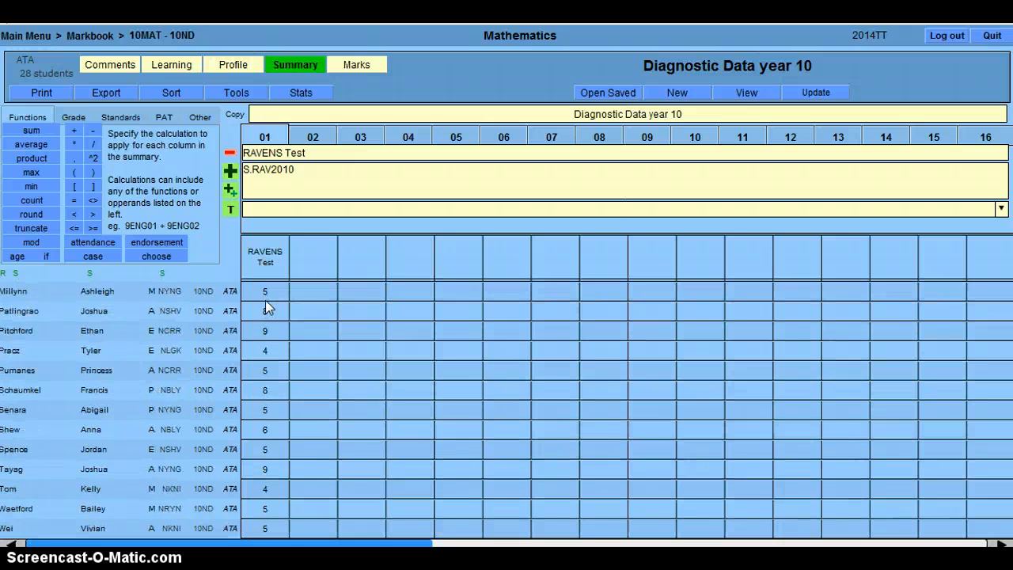
scroll(265, 300, "up", 5)
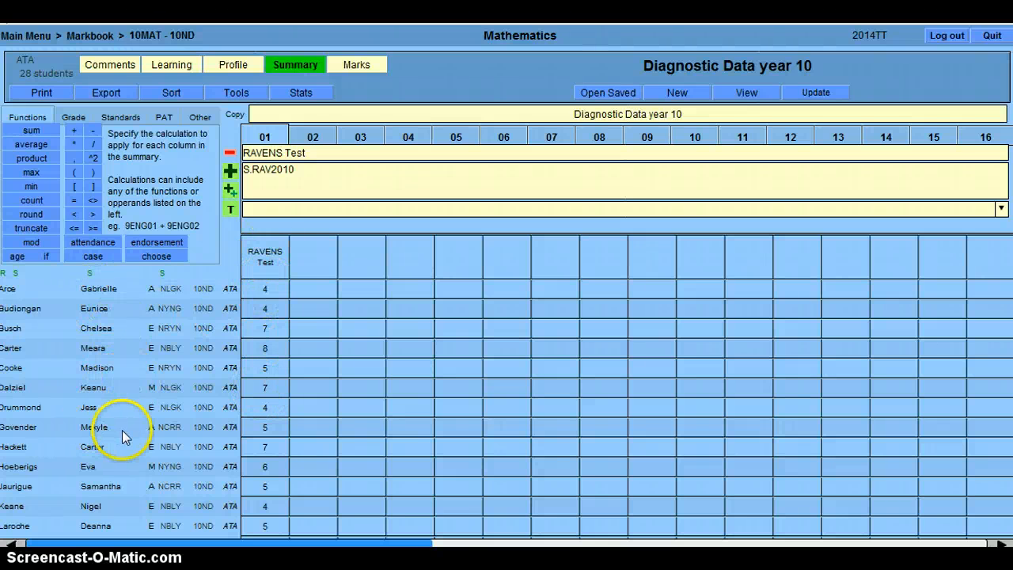
- Add the Set E assessment STWE - Year 10 Start to summary column 02 and update the summary
left_click(319, 136)
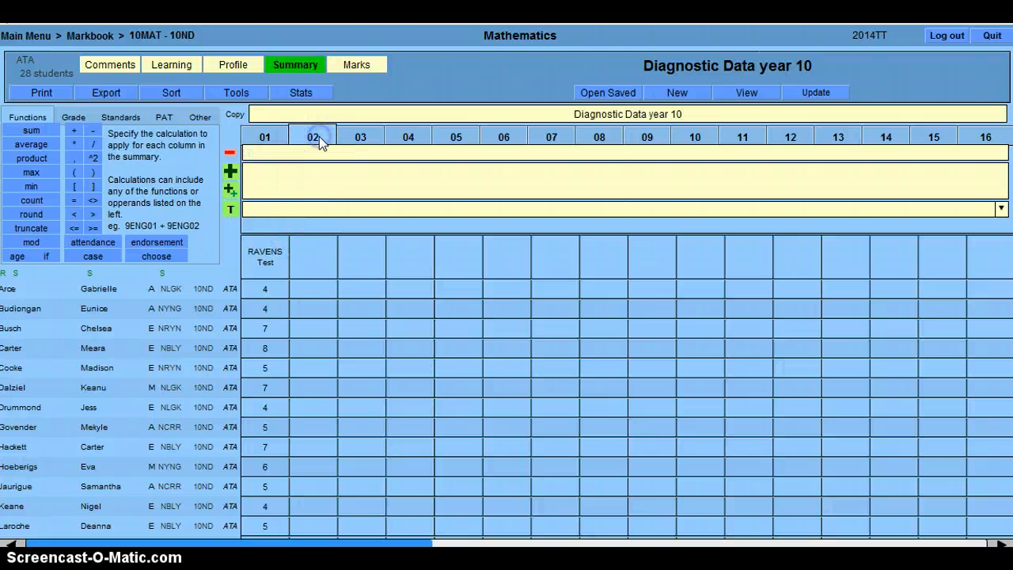
left_click(229, 190)
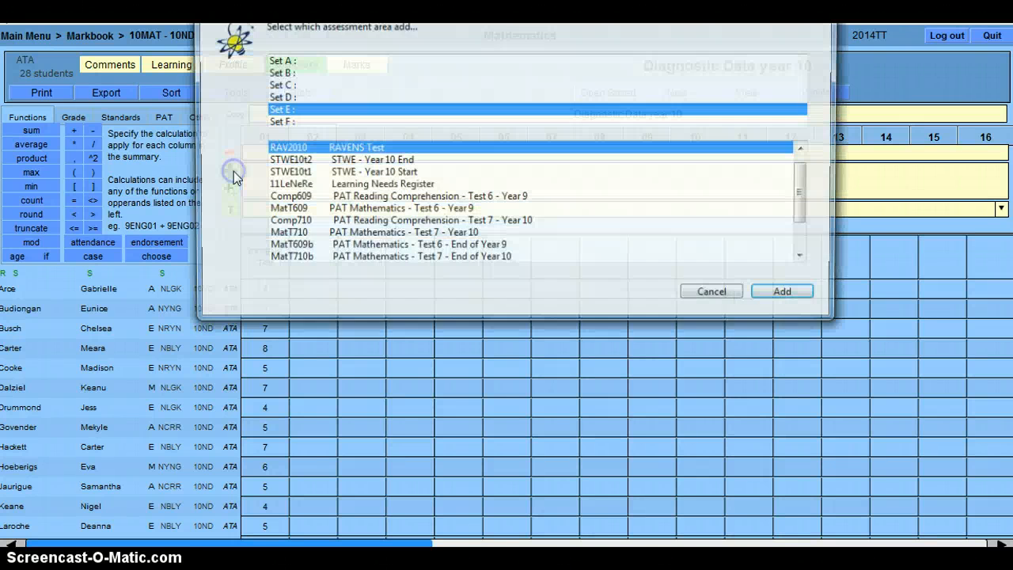
left_click(347, 174)
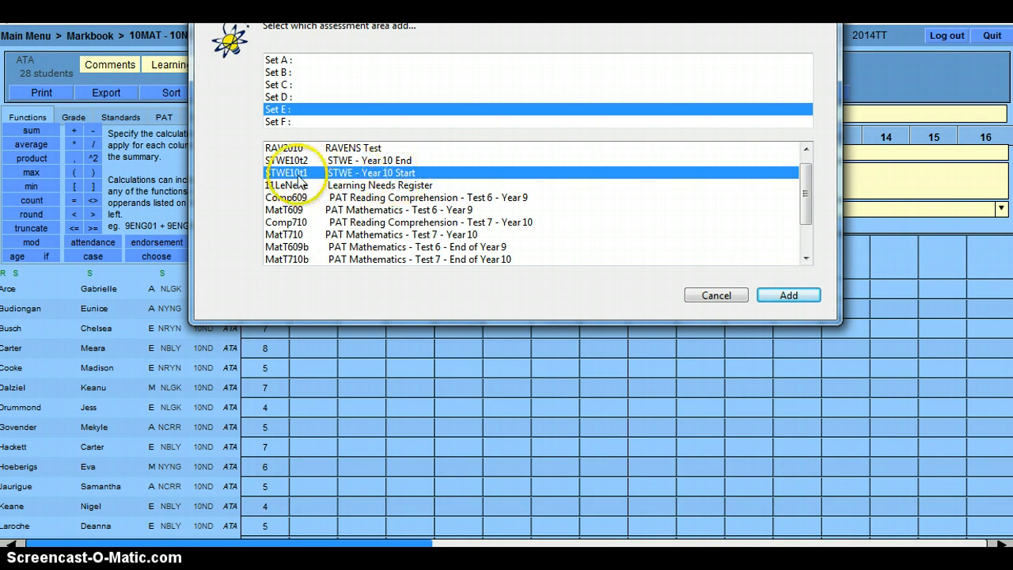
left_click(786, 295)
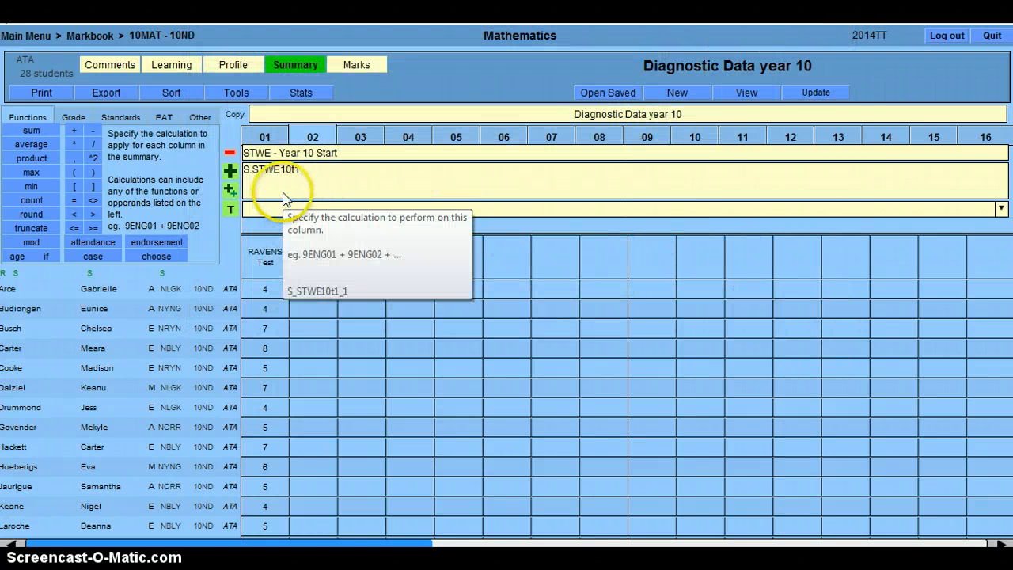
left_click(816, 94)
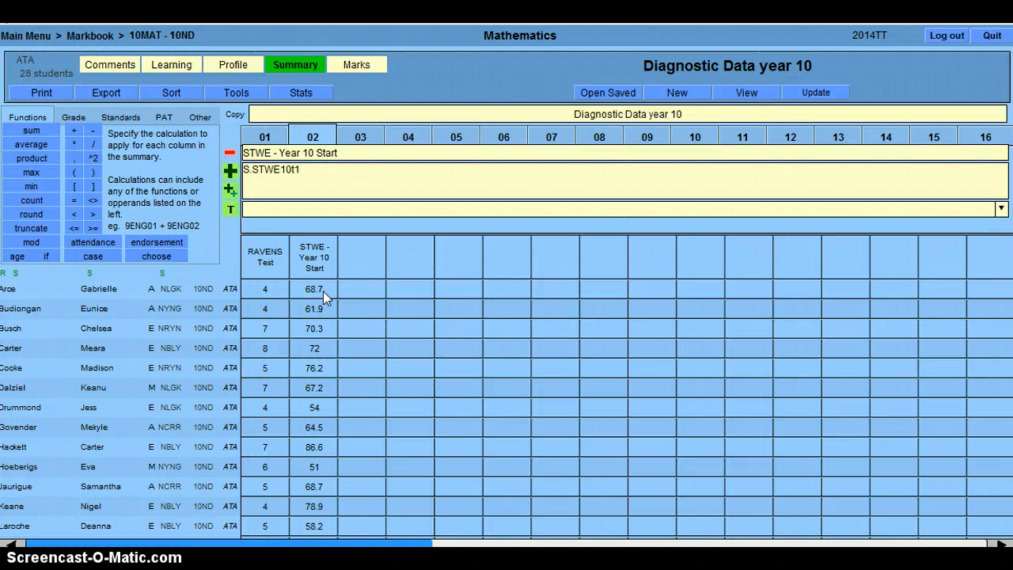
- Add the Set E assessment PAT Mathematics - Test 6 - End of Year 9 to summary column 03 and update the summary
left_click(367, 142)
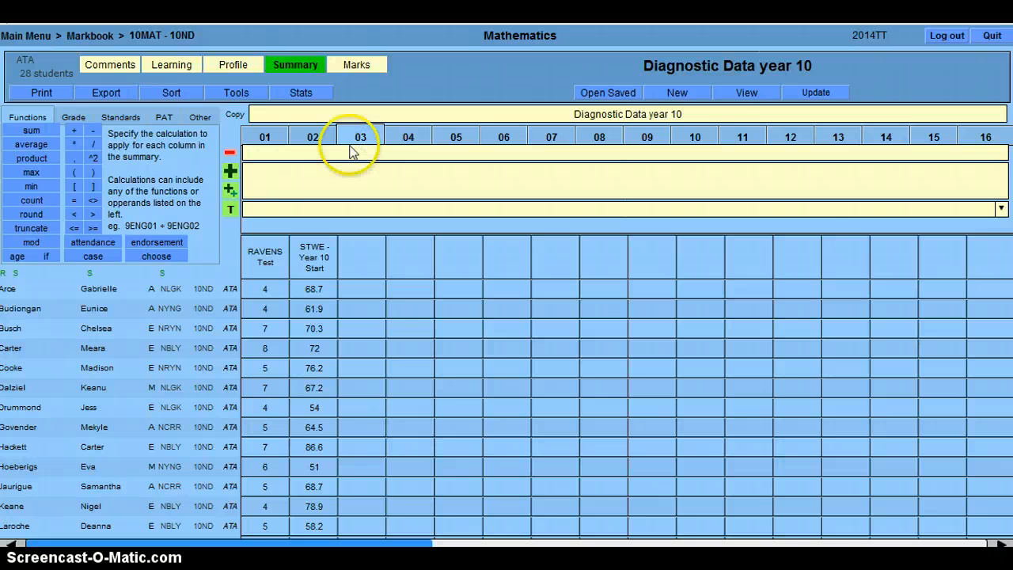
left_click(231, 172)
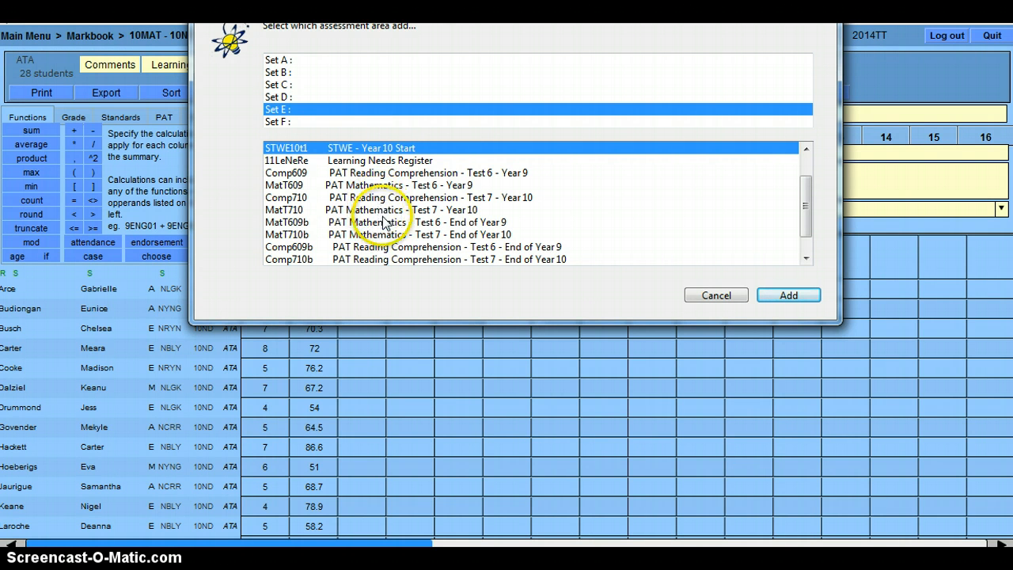
left_click(383, 224)
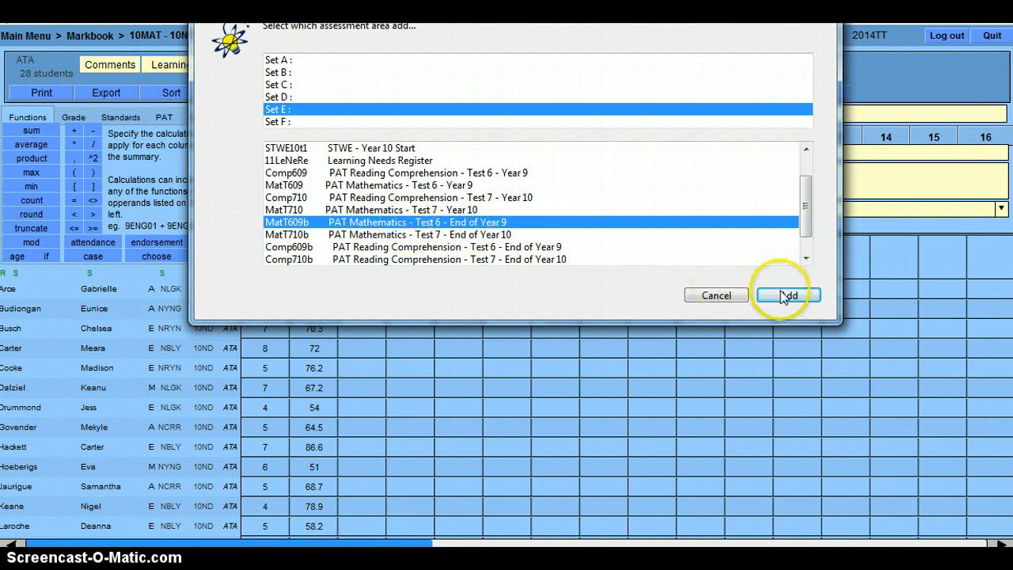
left_click(803, 297)
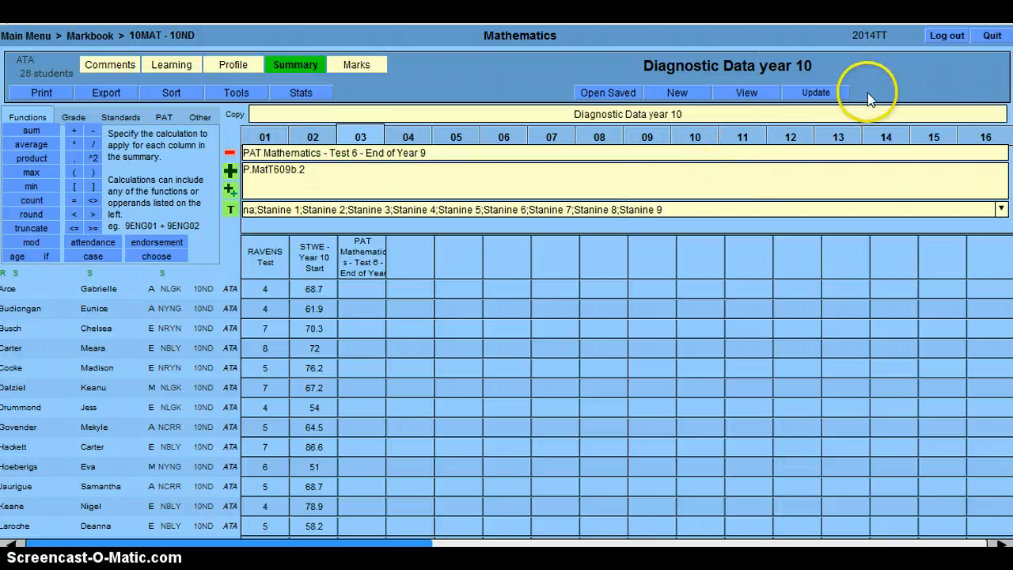
left_click(825, 95)
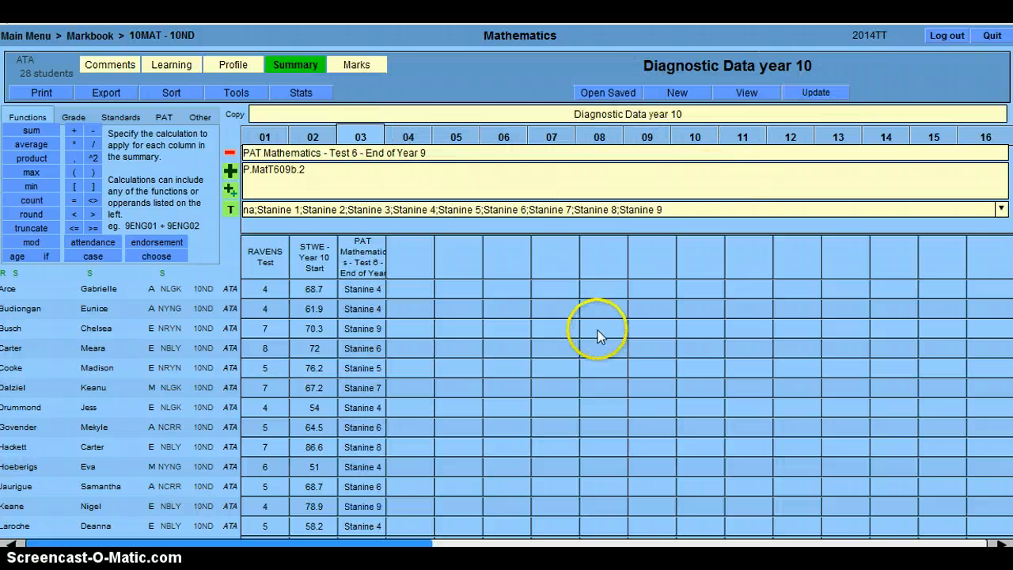
- Add the Set E assessment PAT Mathematics - Test 7 - Year 10 to summary column 04 and update the summary
left_click(407, 139)
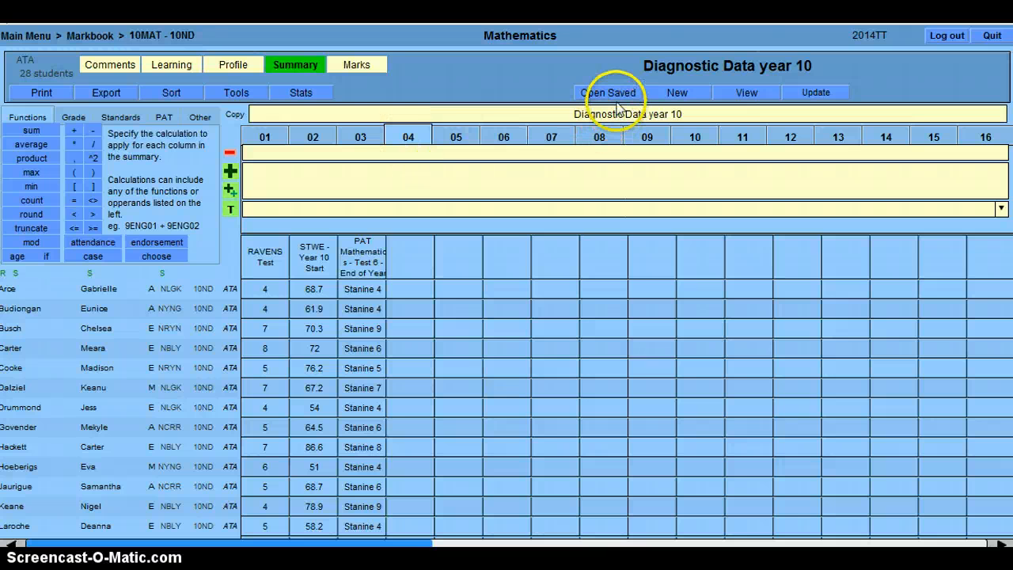
left_click(230, 171)
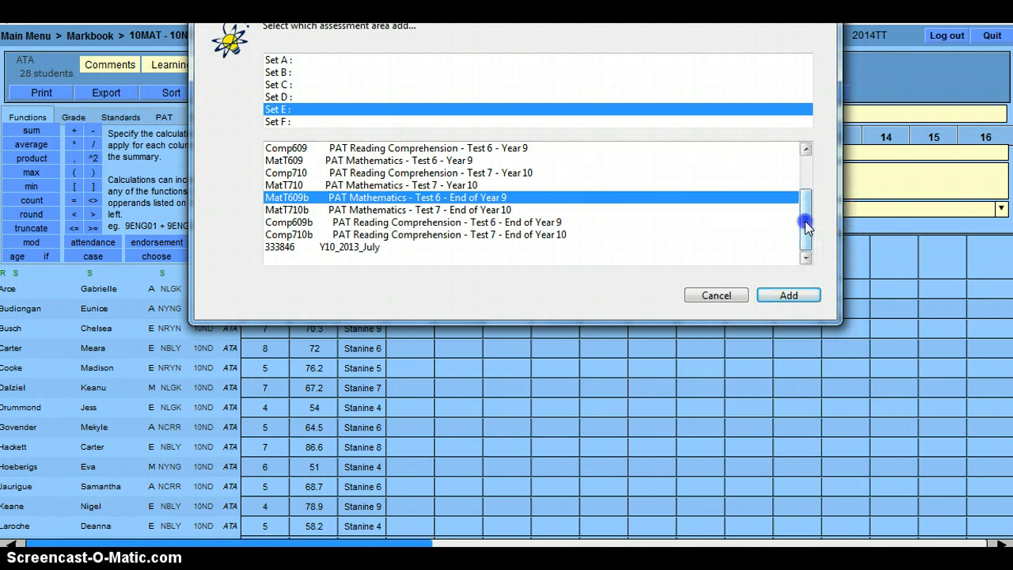
left_click_drag(806, 226, 804, 197)
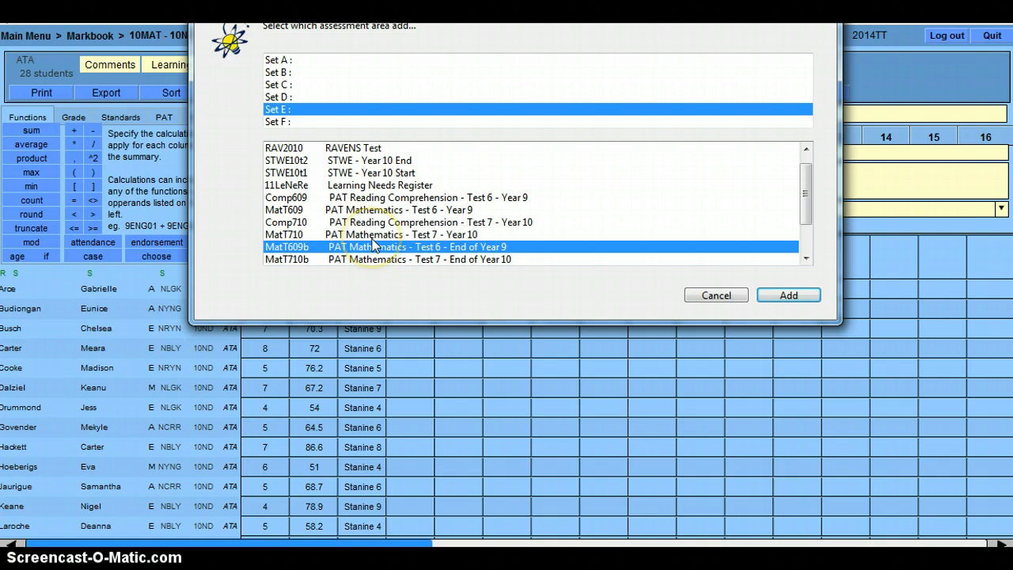
left_click(374, 239)
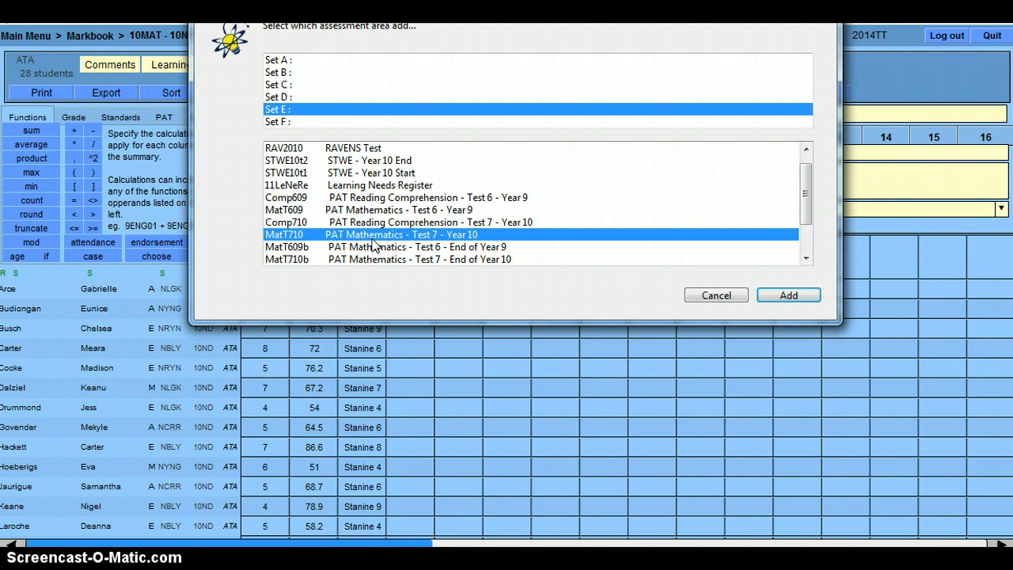
left_click(786, 295)
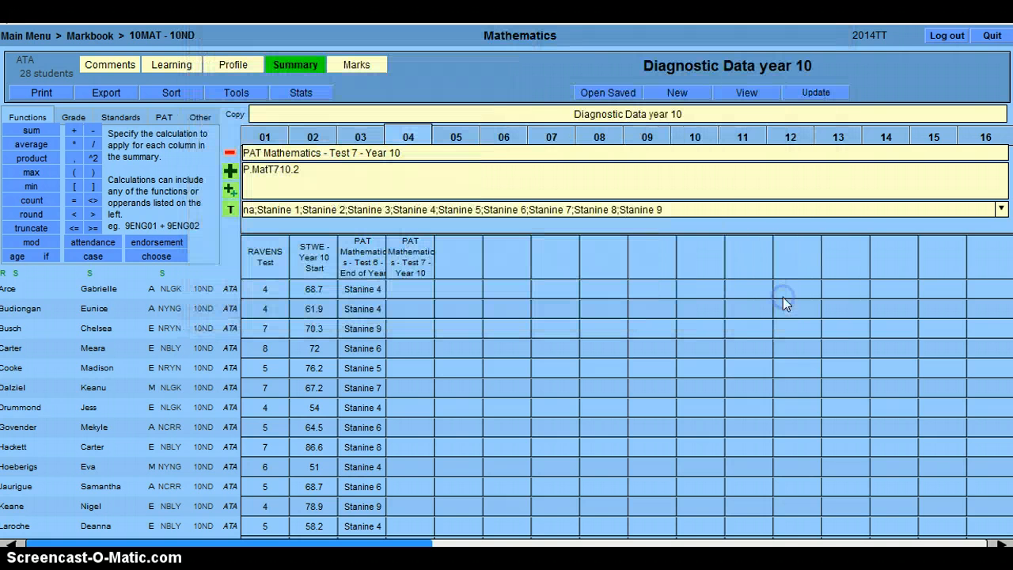
left_click(830, 95)
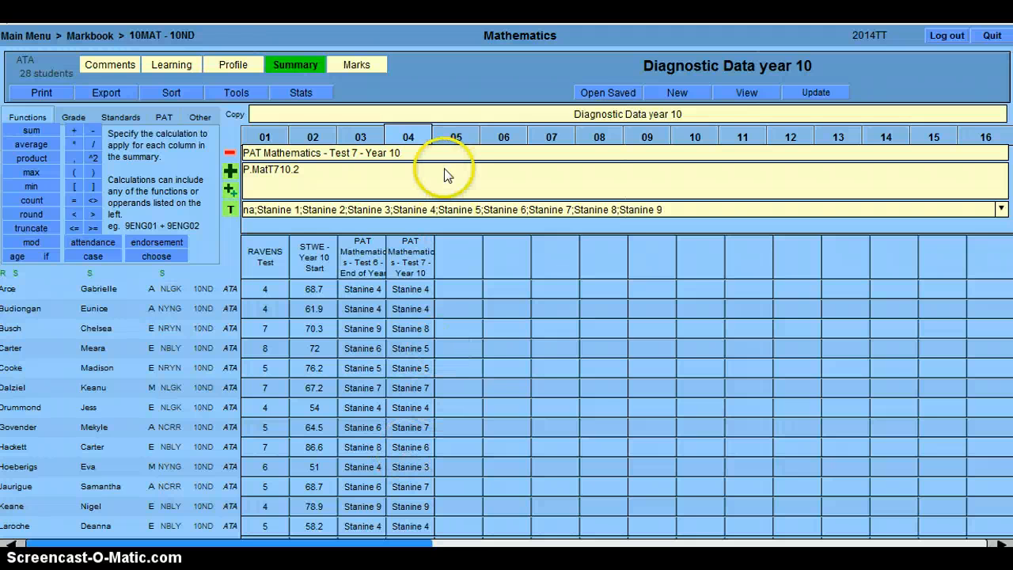
- Try the Set E assessment PAT Reading Comprehension - Test 6 - End of Year 9 in summary column 05, update the summary, and clear the column
left_click(455, 139)
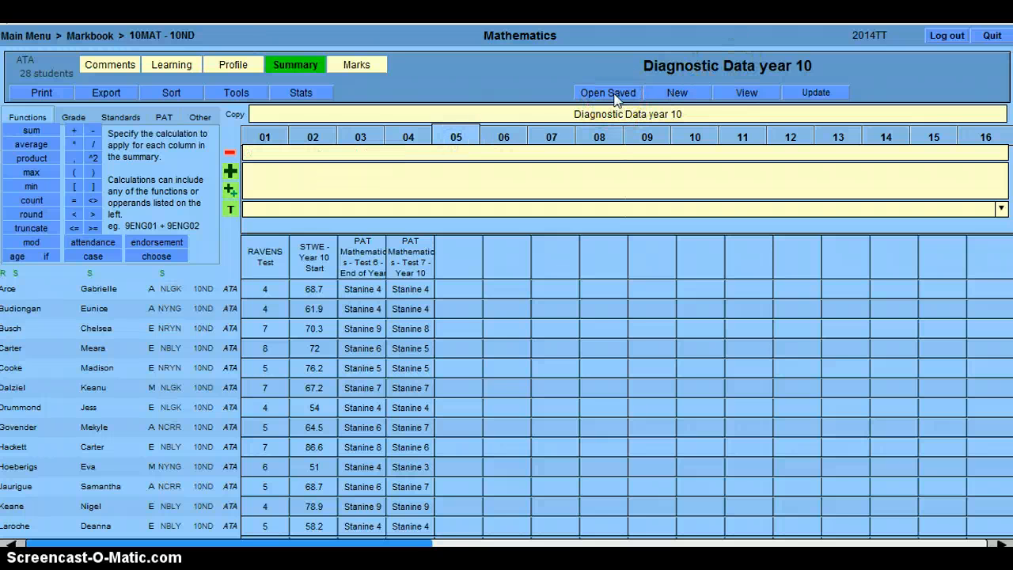
left_click(233, 181)
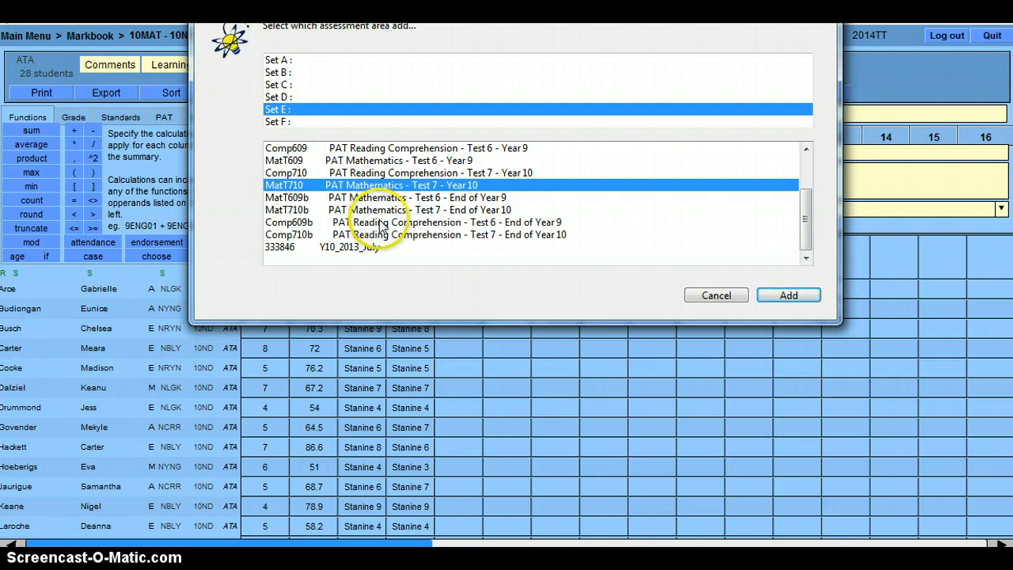
left_click(381, 222)
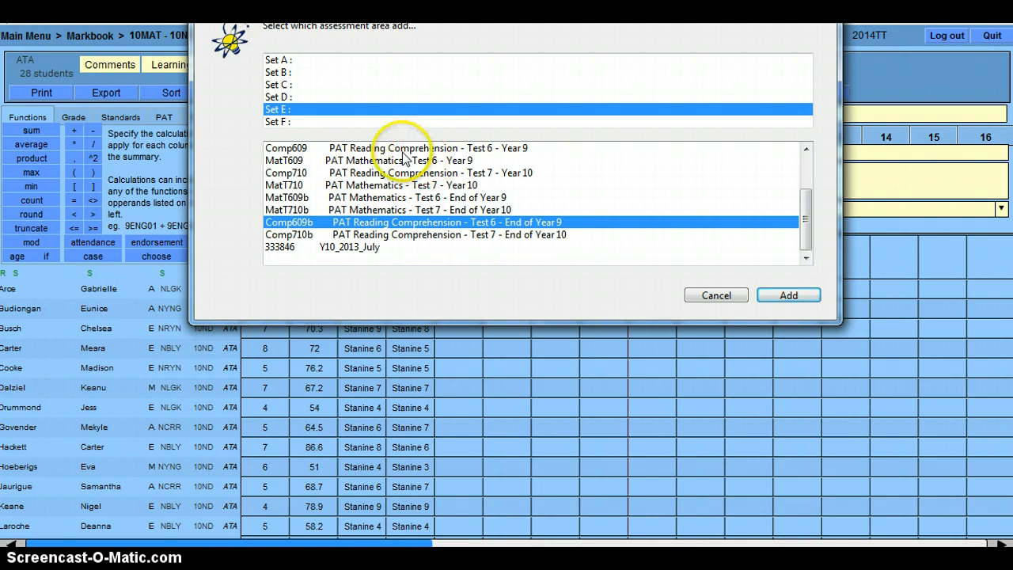
left_click(790, 297)
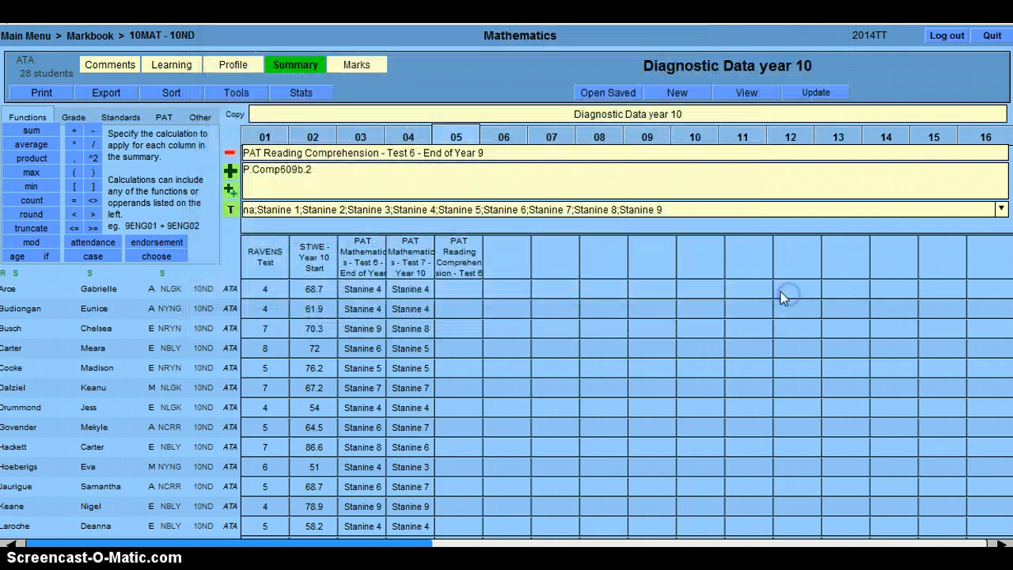
left_click(815, 93)
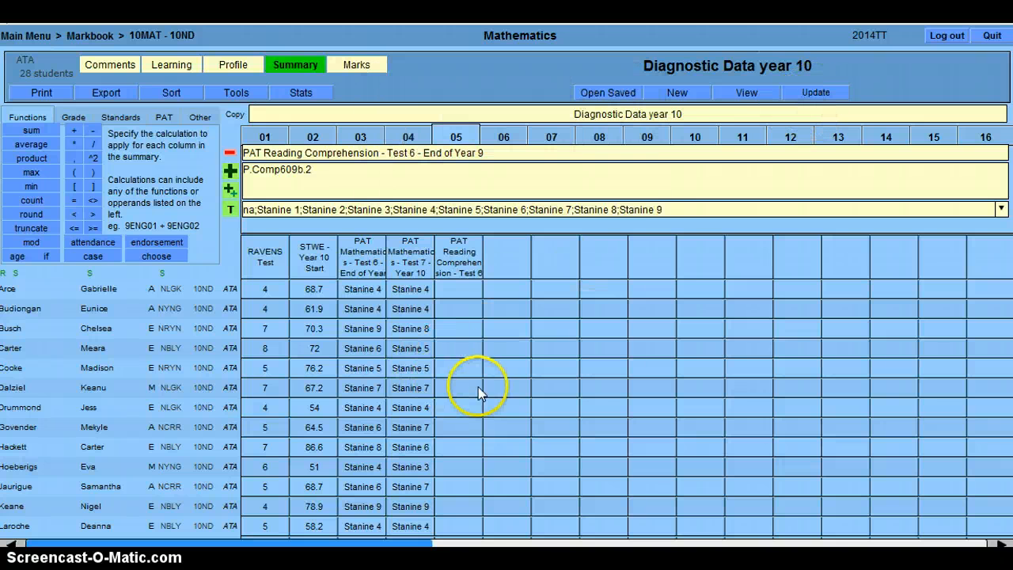
scroll(478, 386, "down", 5)
scroll(478, 386, "up", 5)
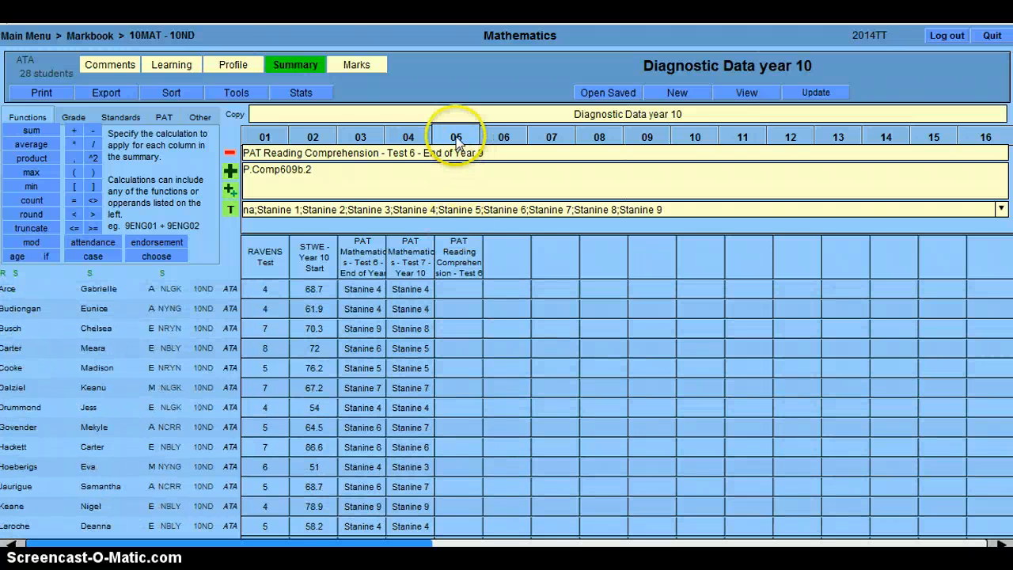
left_click(230, 154)
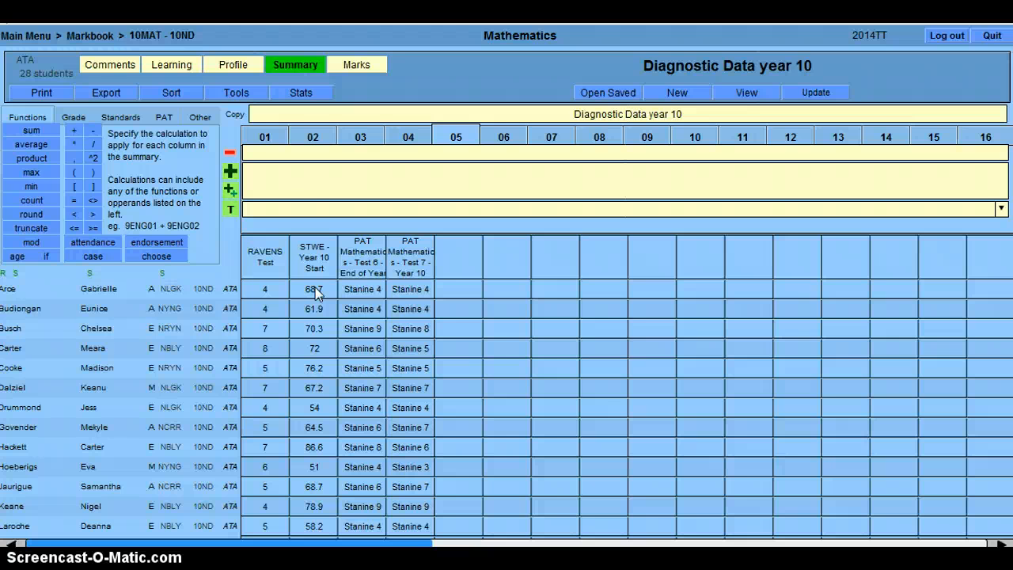
- Add the version 14 subject assessment 9MAT03 End of Year Examination - Algebra to column 05 from the department's current and last year assessments
left_click(230, 192)
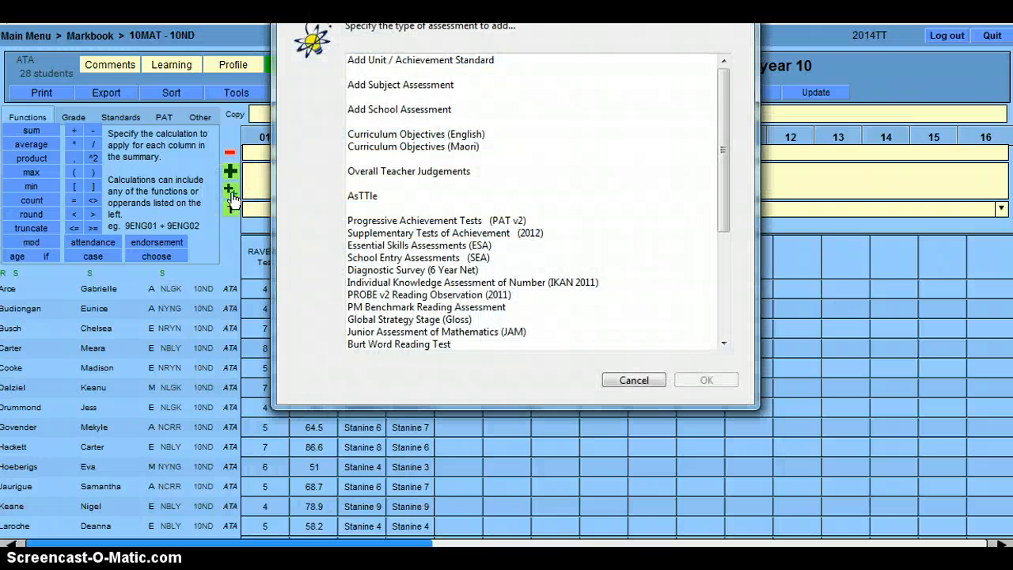
left_click(389, 87)
left_click(707, 378)
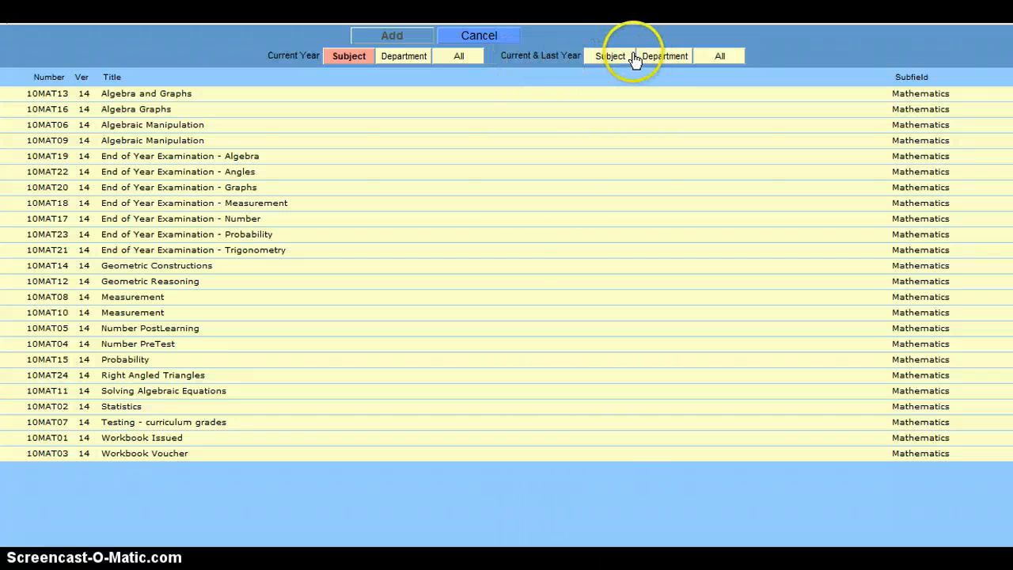
left_click(663, 60)
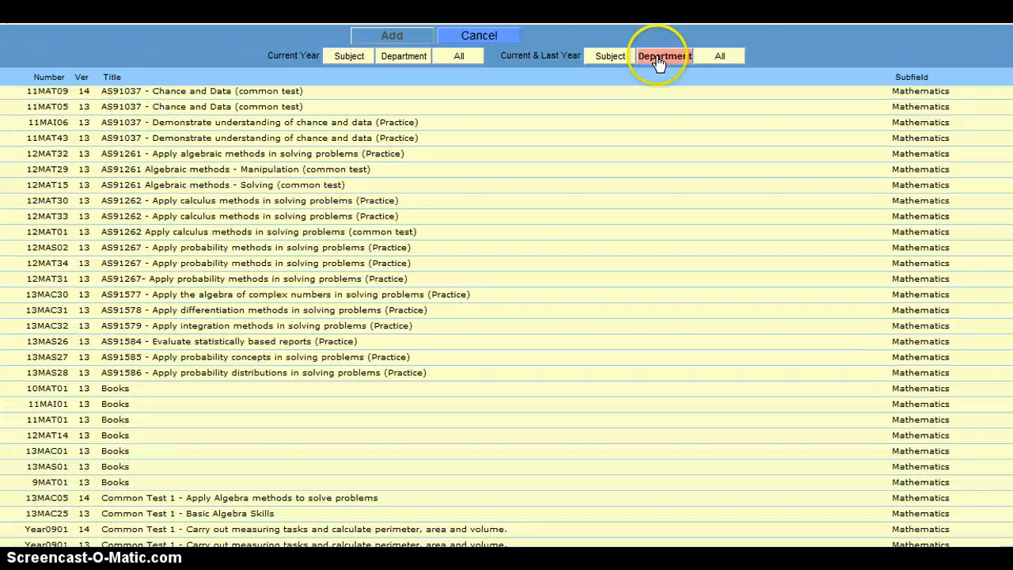
scroll(328, 370, "down", 3)
scroll(329, 370, "down", 7)
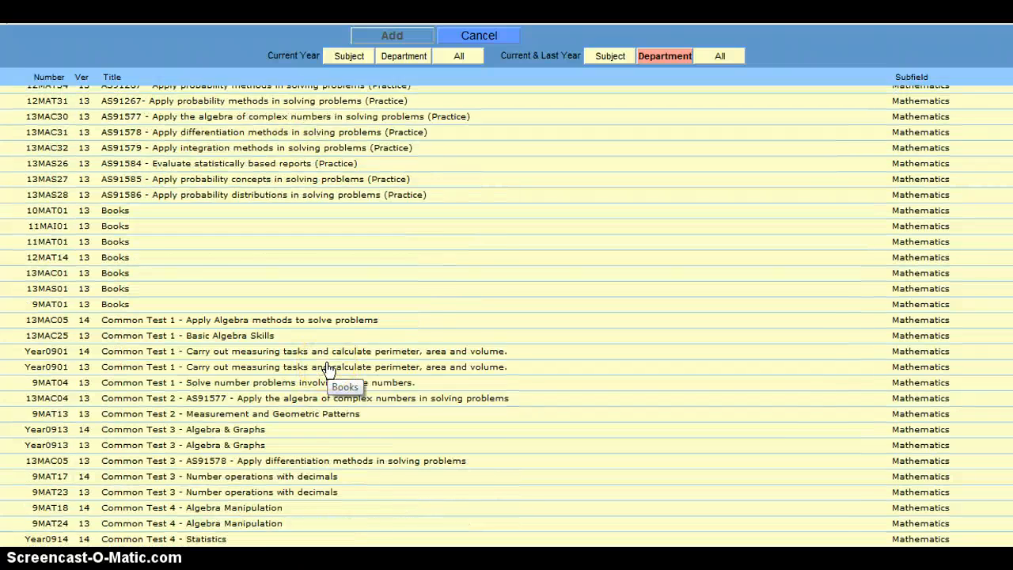
scroll(329, 370, "down", 4)
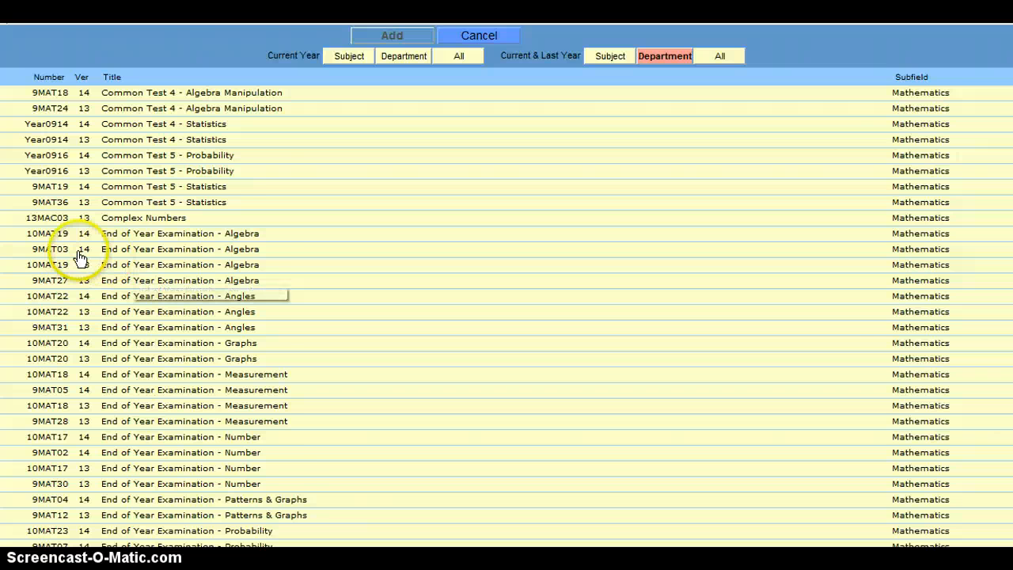
scroll(146, 255, "down", 1)
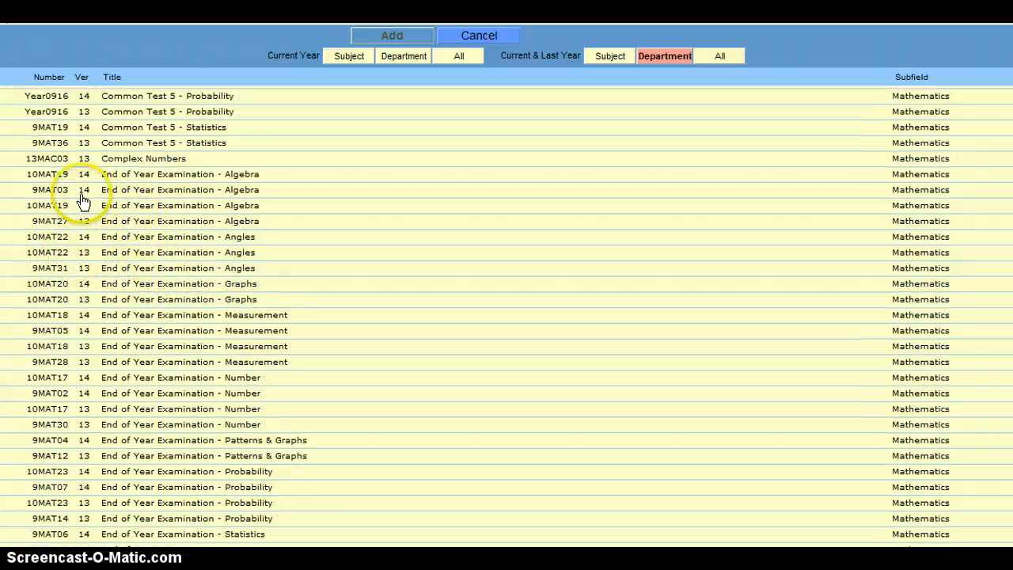
left_click(127, 195)
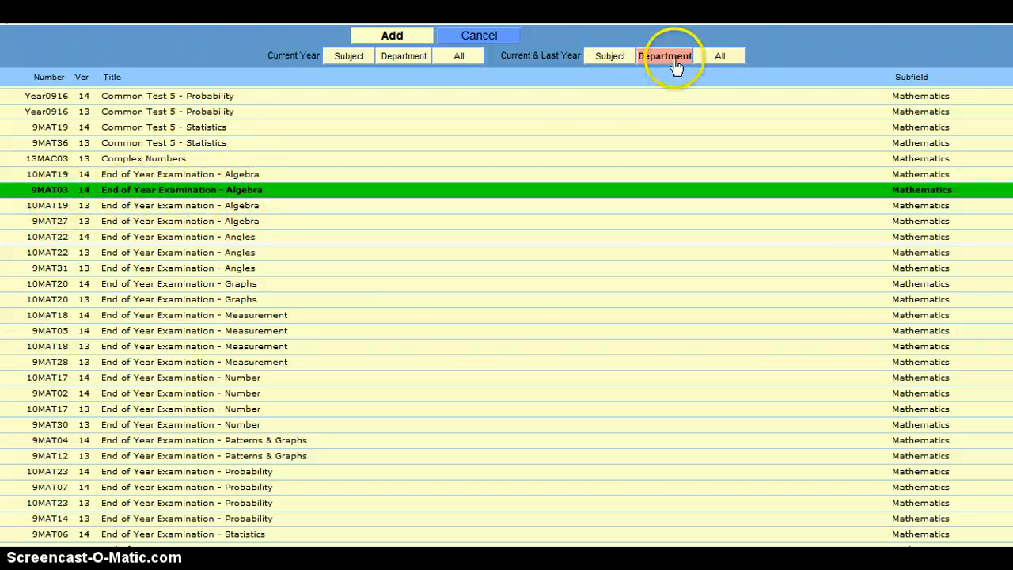
left_click(400, 36)
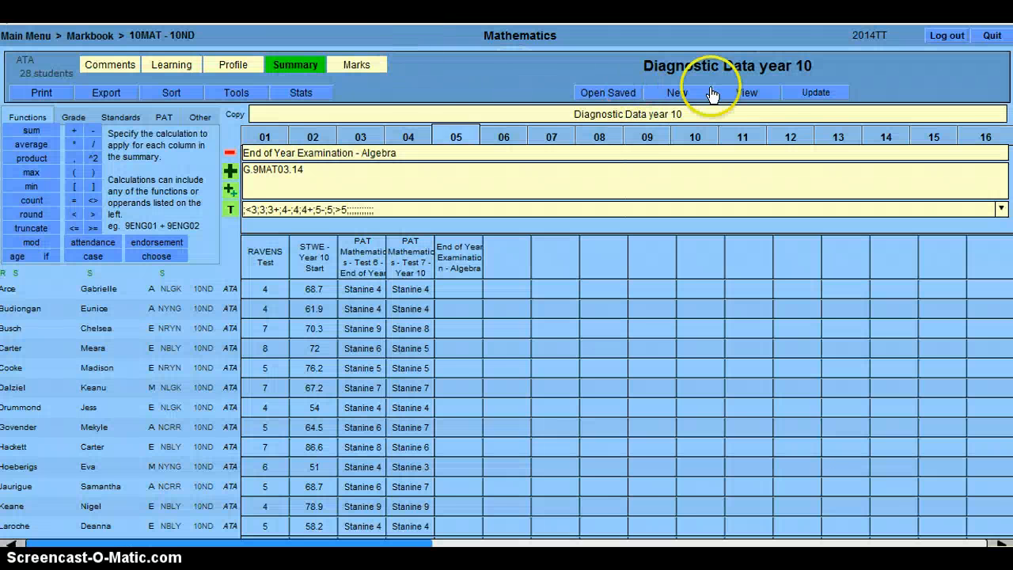
- Update the summary and look through the class's End of Year Examination - Algebra results in column 05
left_click(811, 93)
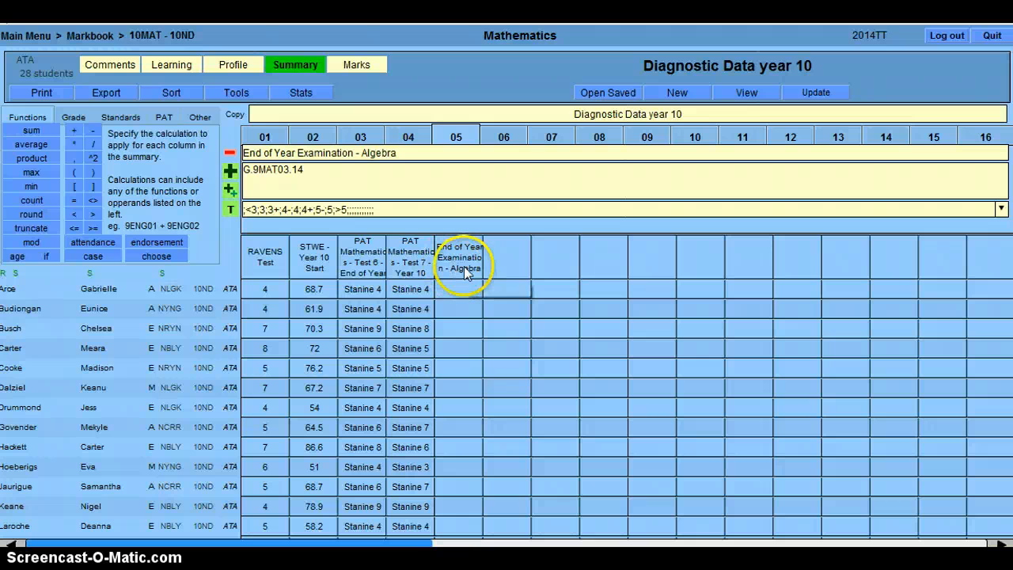
scroll(456, 296, "down", 3)
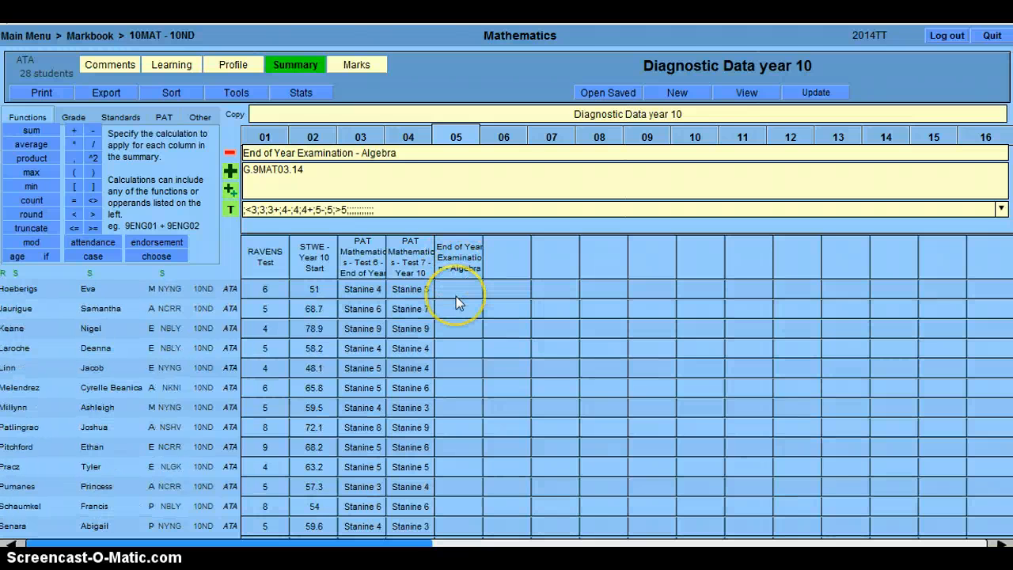
scroll(456, 296, "up", 3)
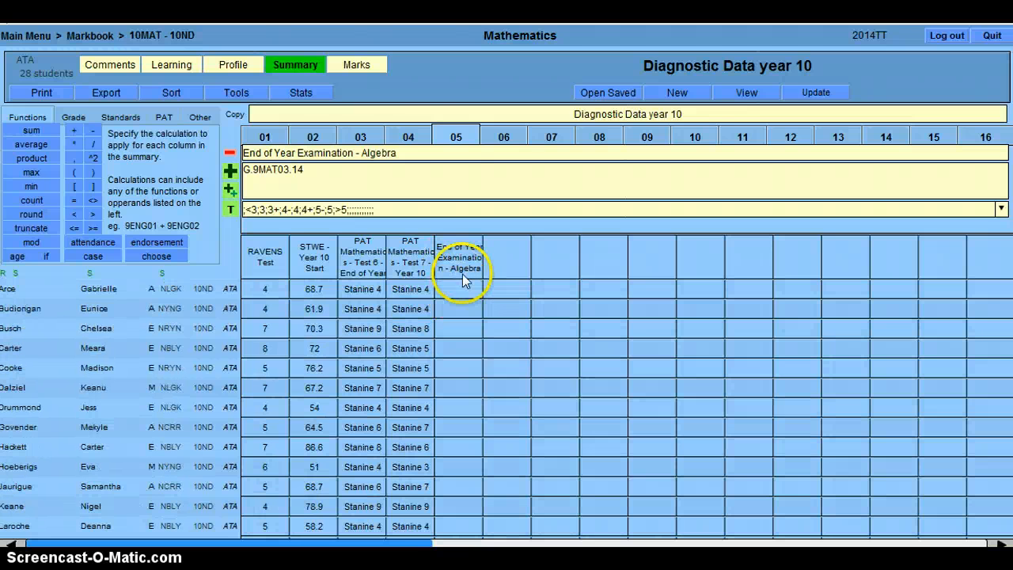
- Clear column 05 and select version 14 of subject assessment 9MAT05 End of Year Examination - Measurement from the department's current and last year assessments
left_click(229, 172)
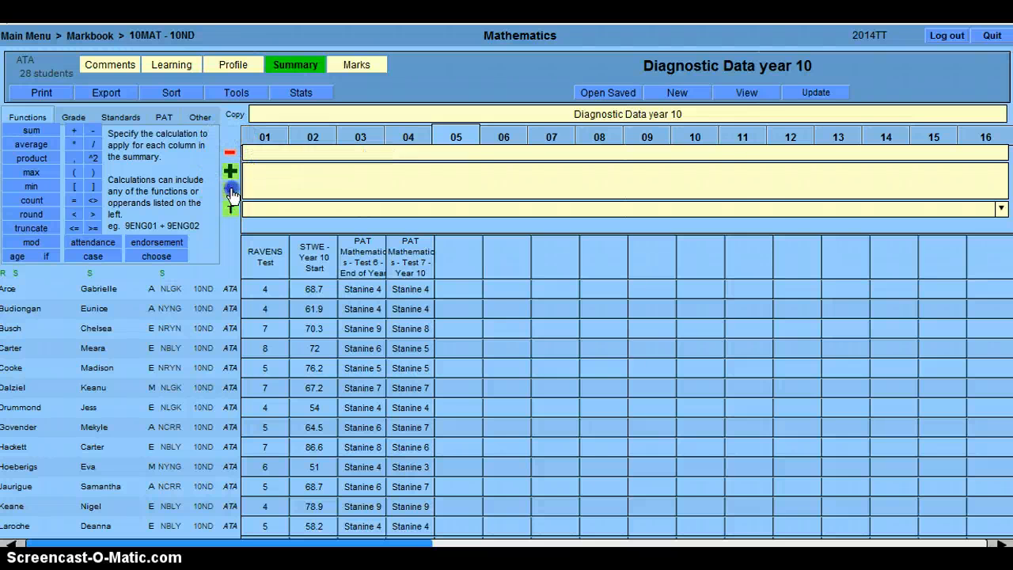
left_click(378, 84)
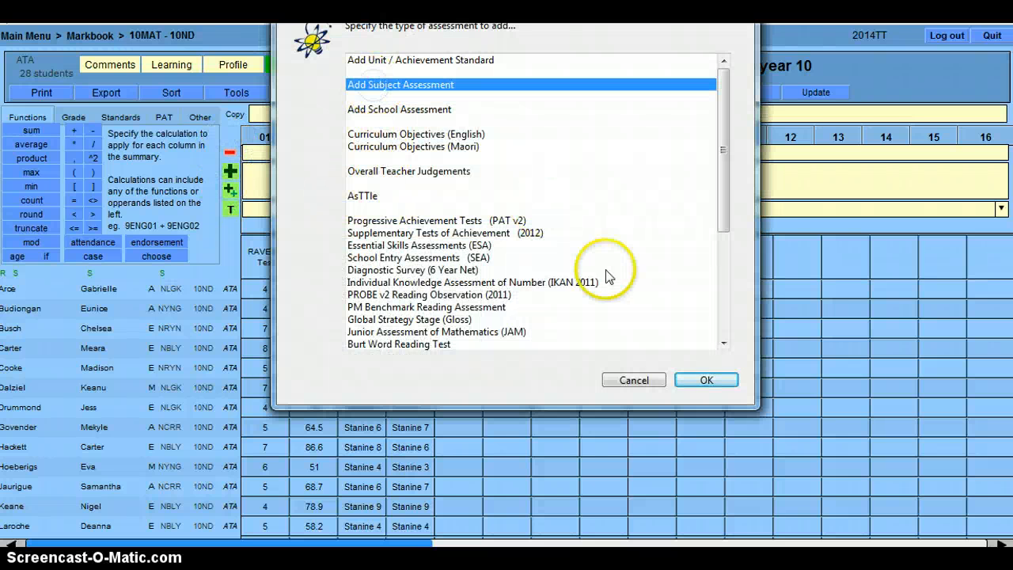
left_click(705, 380)
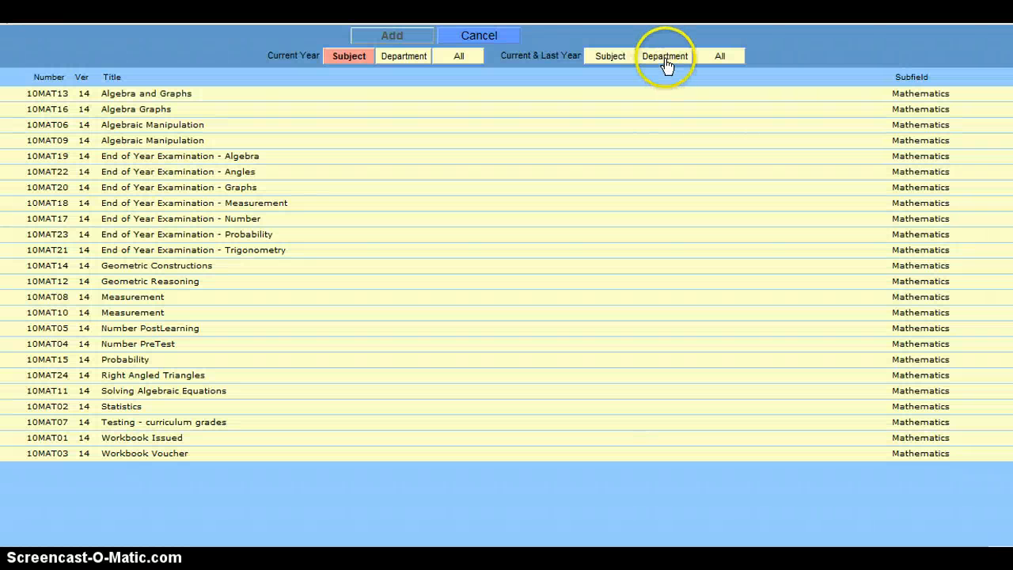
left_click(666, 61)
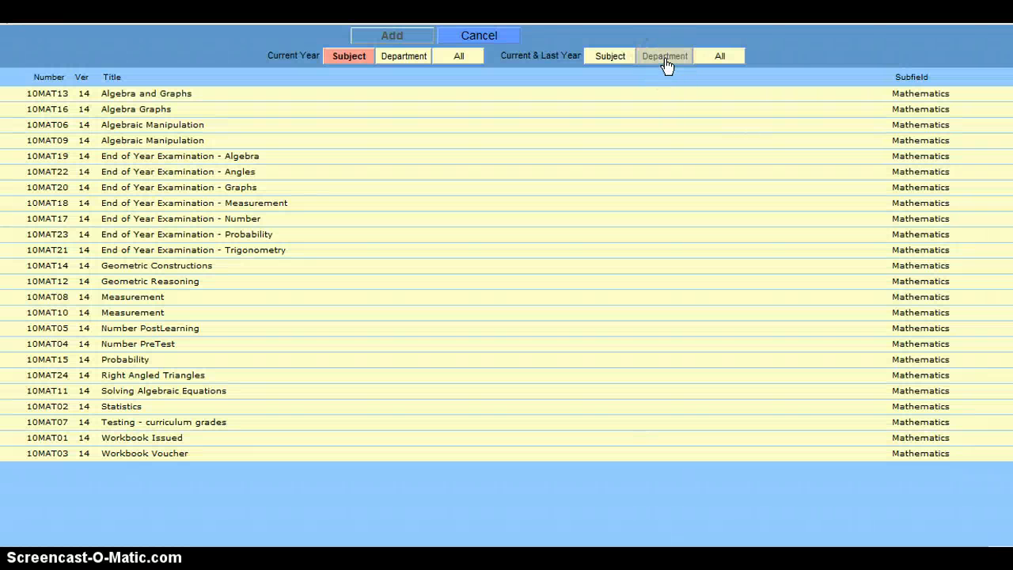
scroll(325, 316, "down", 3)
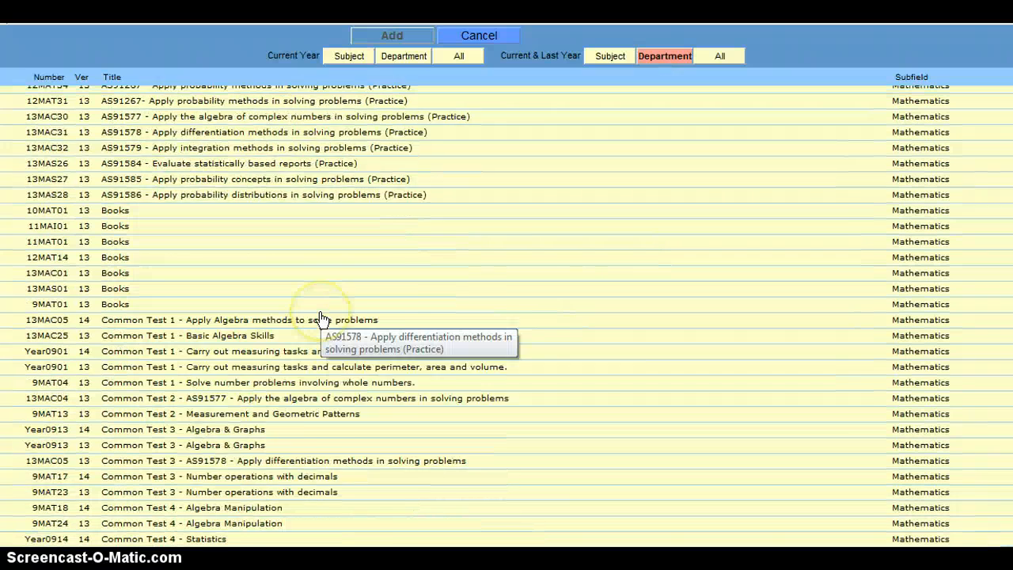
scroll(323, 319, "down", 3)
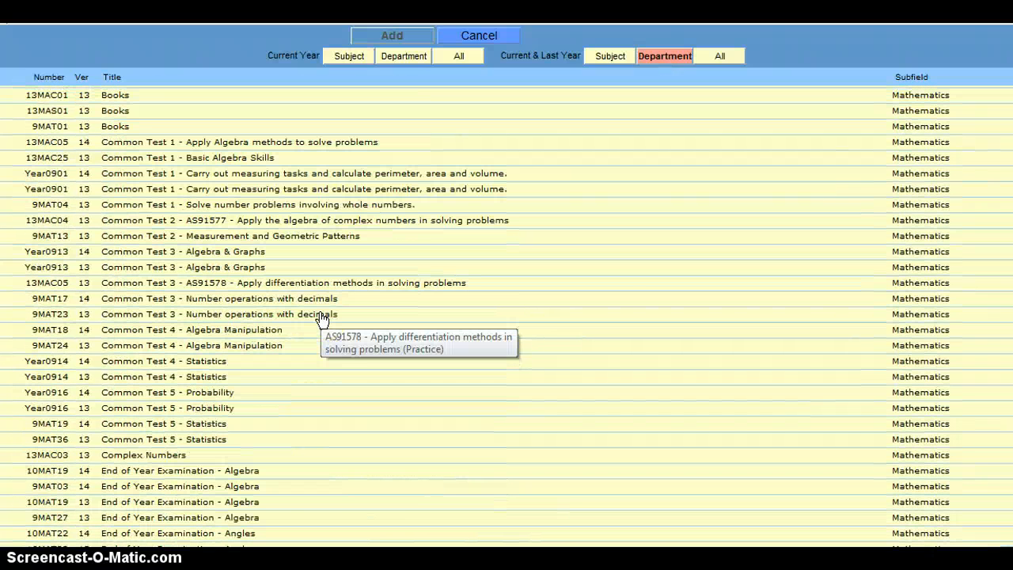
scroll(322, 319, "down", 2)
scroll(323, 319, "down", 2)
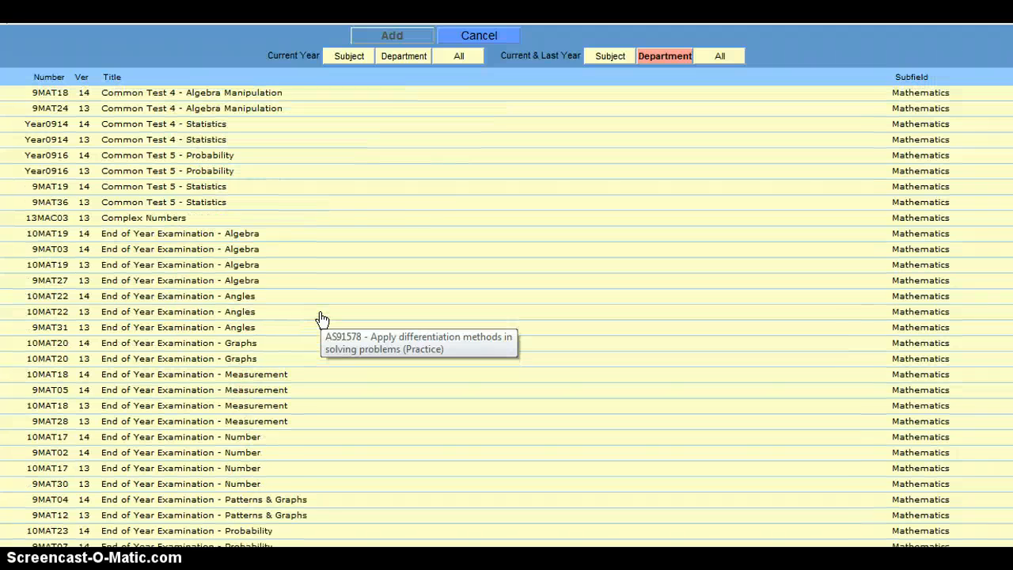
scroll(323, 319, "down", 1)
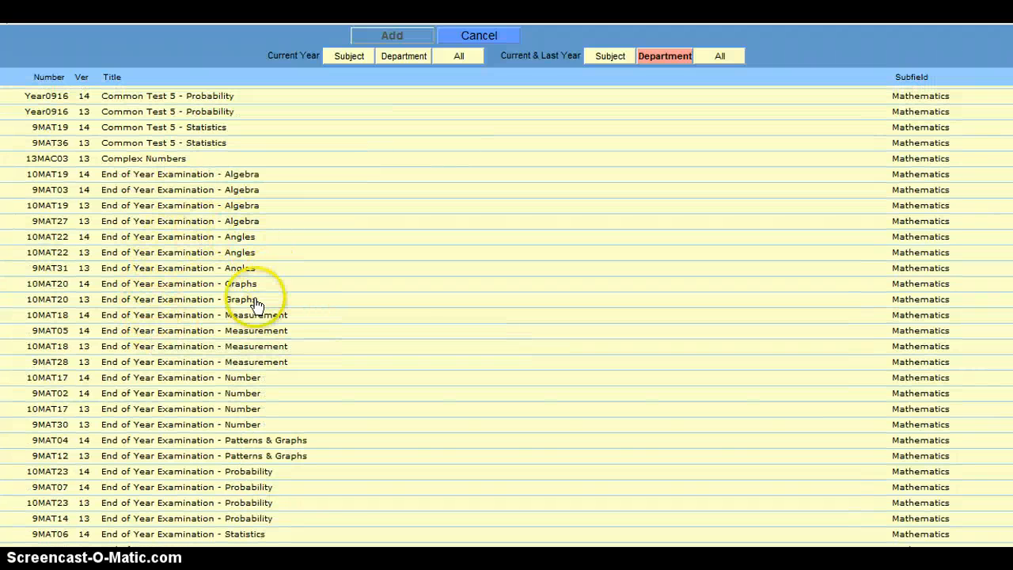
left_click(131, 334)
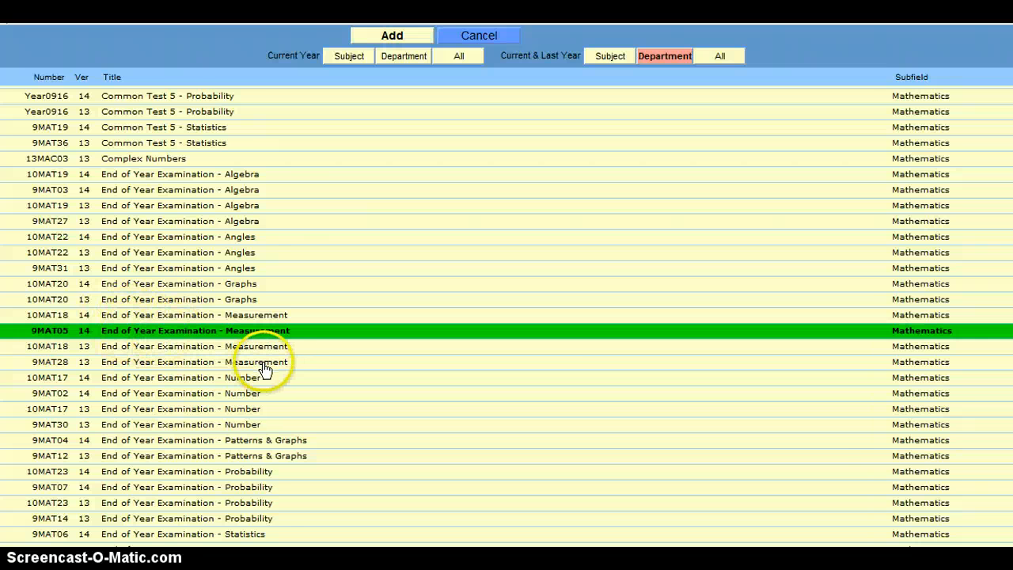
- Look through the remaining department assessments, add the selected Measurement examination to column 05, and update the summary
scroll(266, 369, "down", 3)
scroll(266, 370, "down", 2)
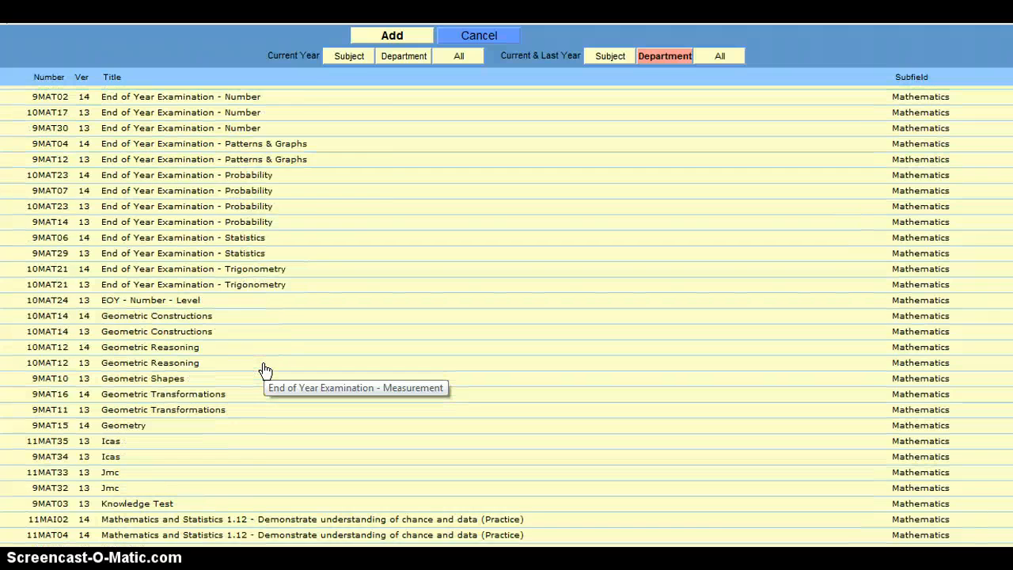
scroll(266, 370, "down", 3)
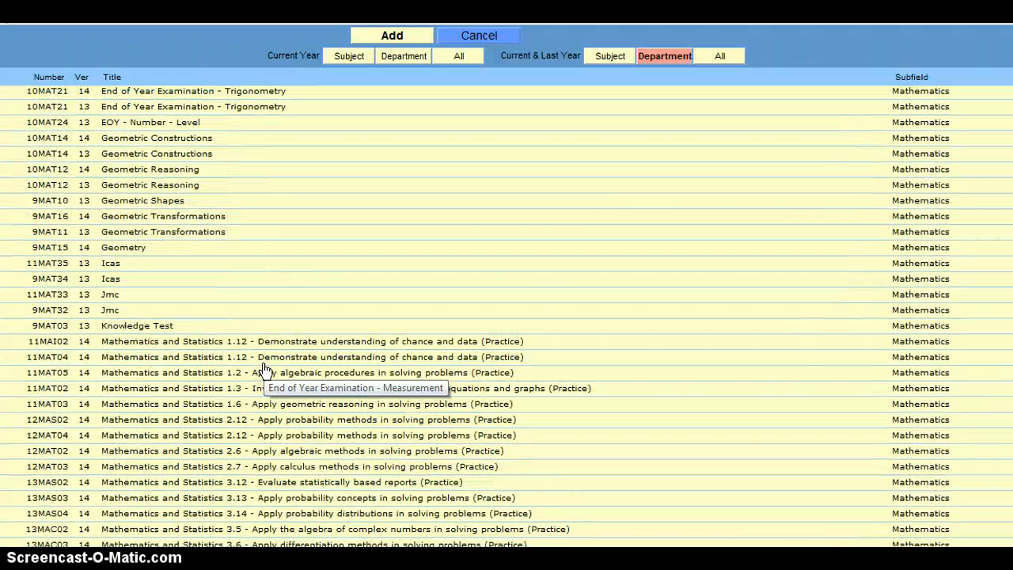
scroll(266, 370, "up", 2)
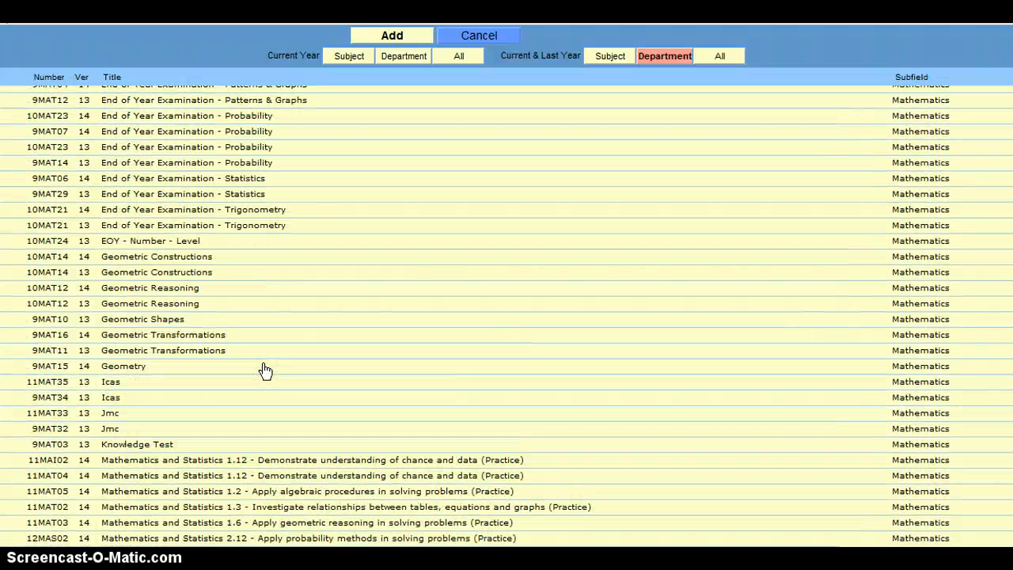
scroll(266, 369, "down", 1)
scroll(266, 369, "up", 3)
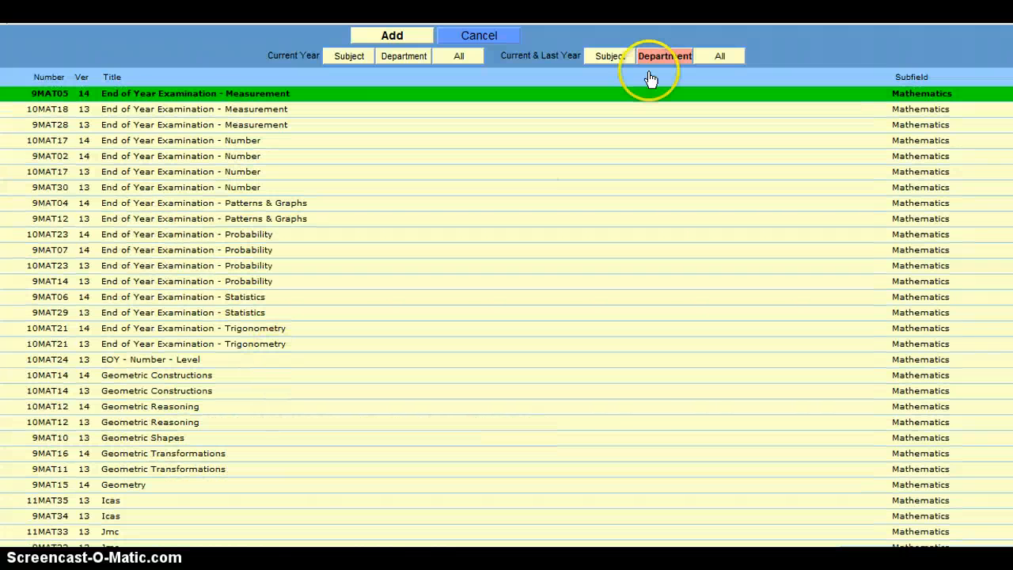
left_click(419, 35)
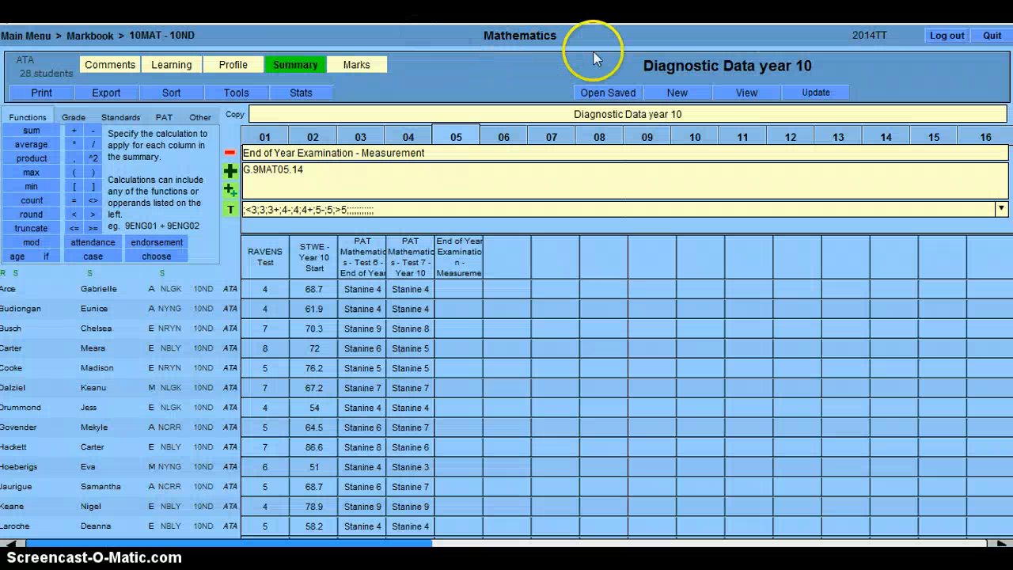
left_click(823, 95)
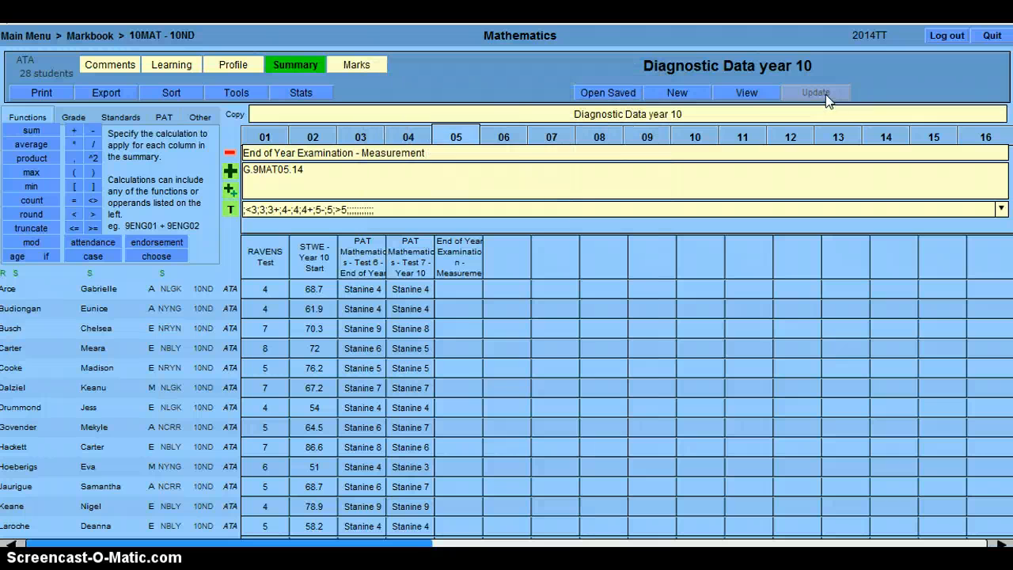
left_click(564, 194)
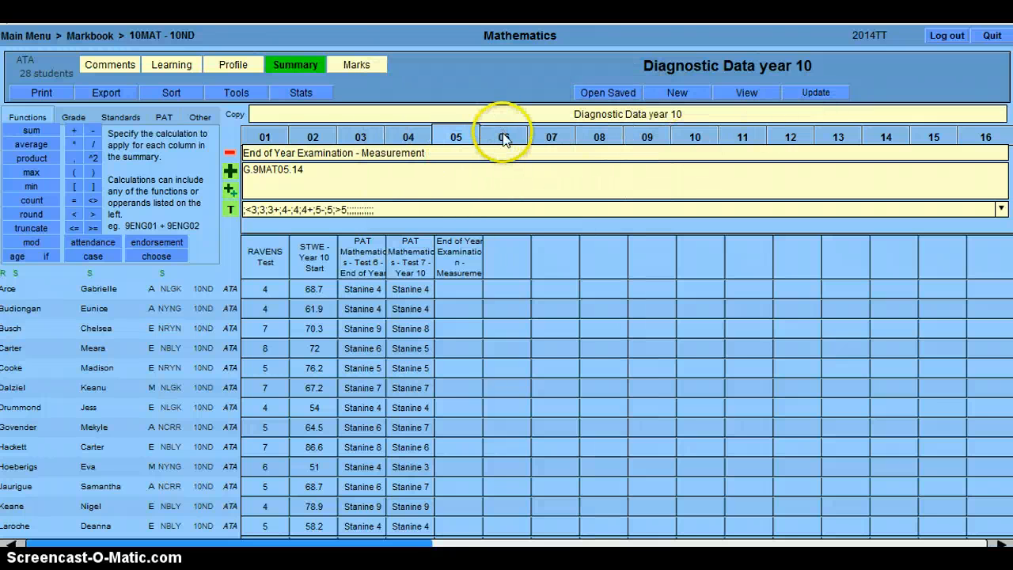
- Start adding a subject assessment to column 06 and list the department's current and last year assessments
left_click(503, 137)
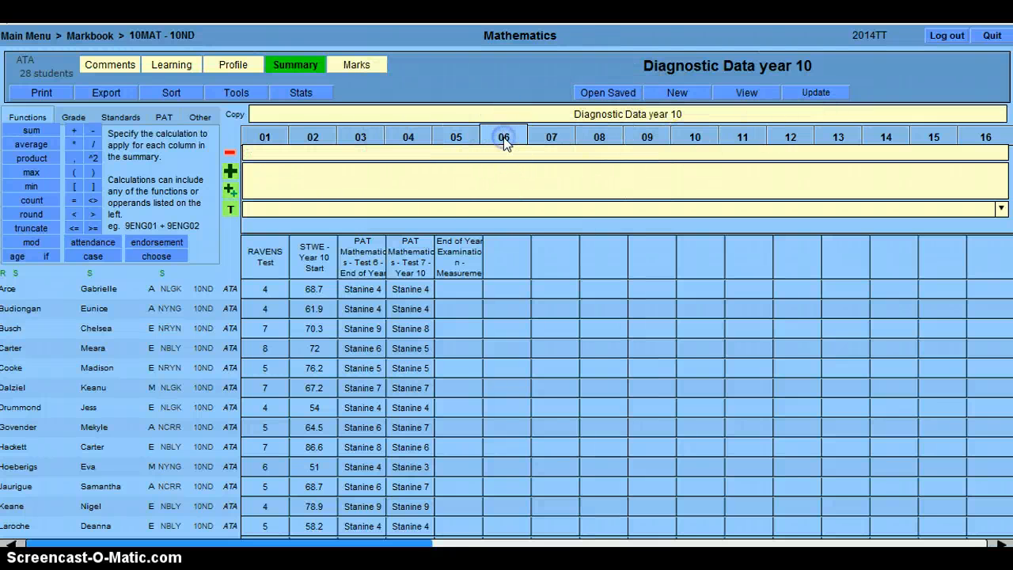
left_click(460, 138)
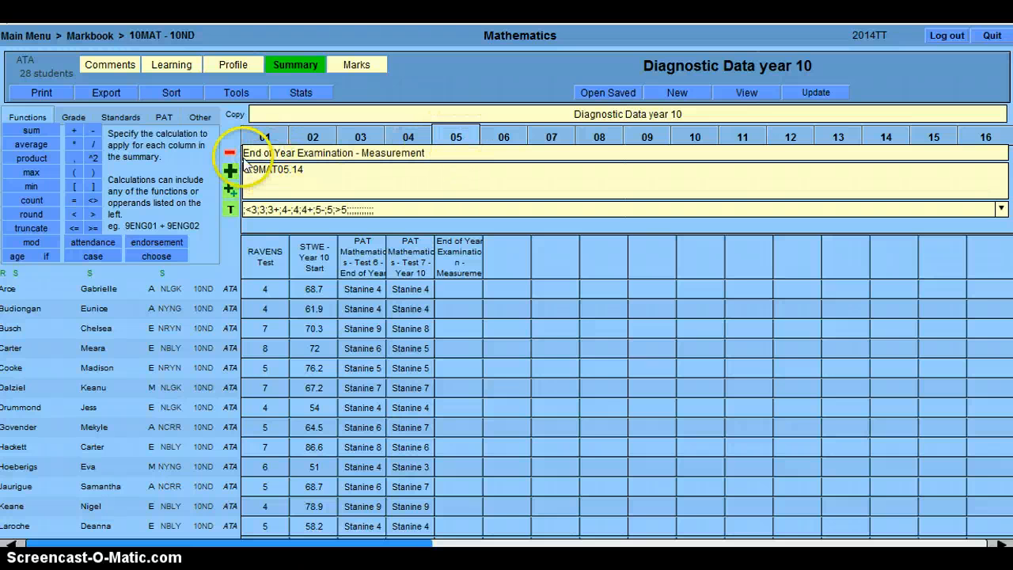
left_click(502, 139)
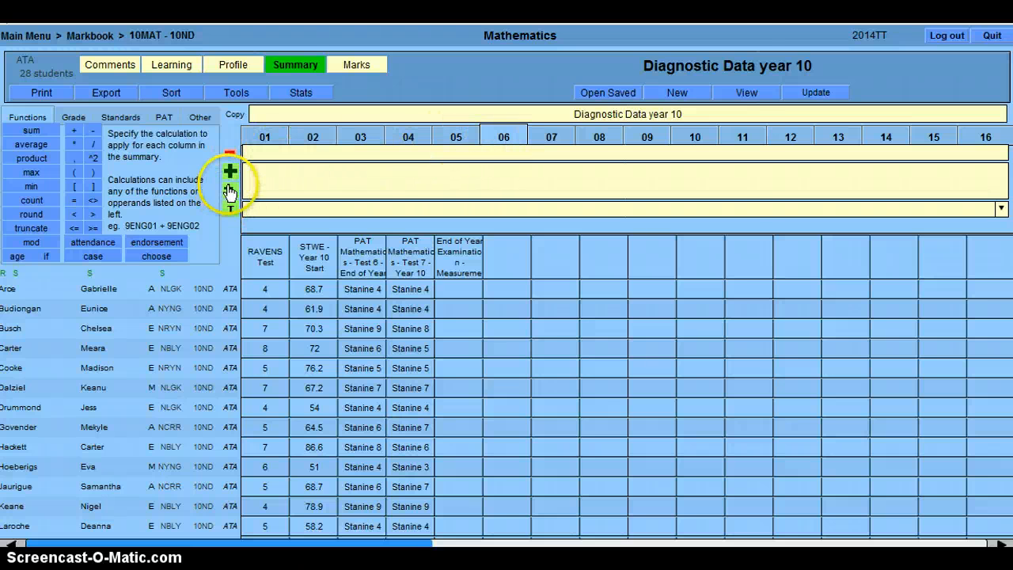
left_click(240, 187)
left_click(429, 85)
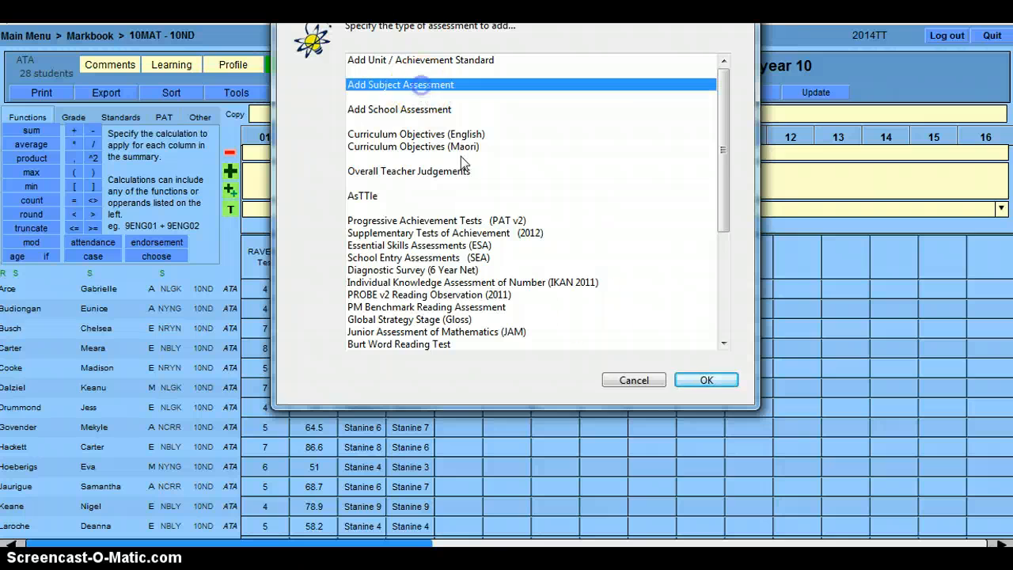
left_click(688, 379)
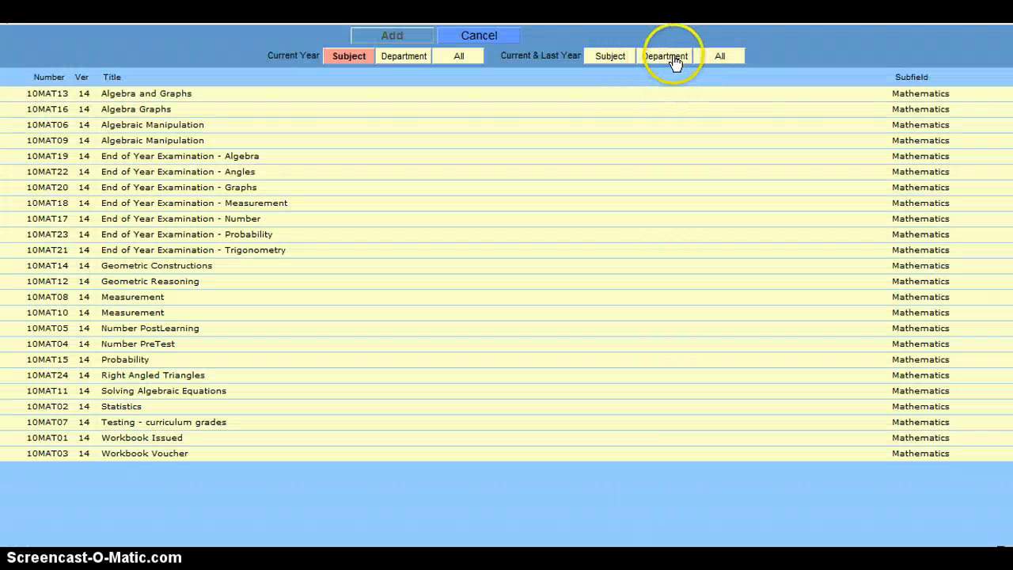
left_click(674, 60)
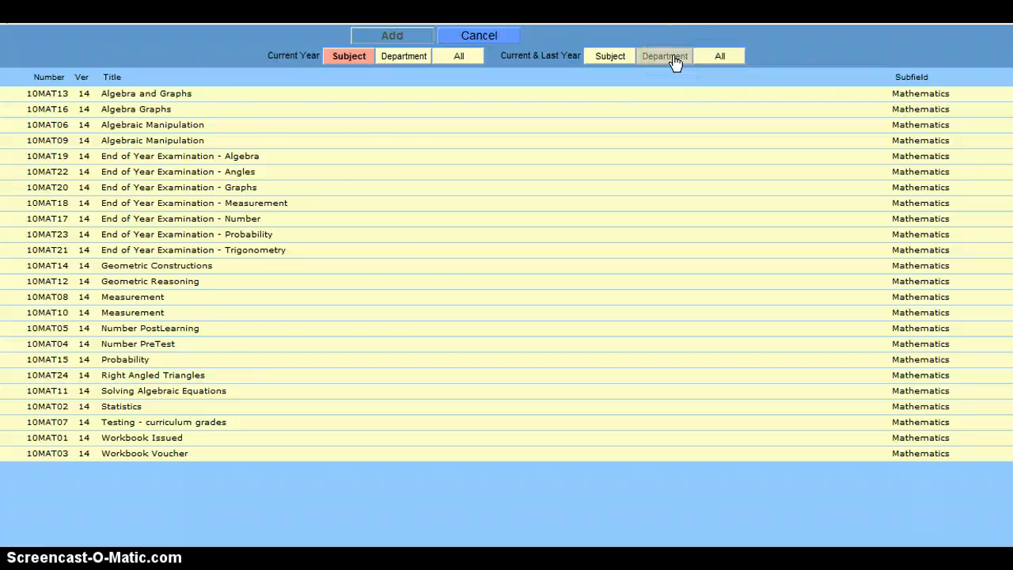
- Select version 13 of subject assessment 10MAT06 Algebraic Manipulation for column 06
scroll(180, 419, "up", 5)
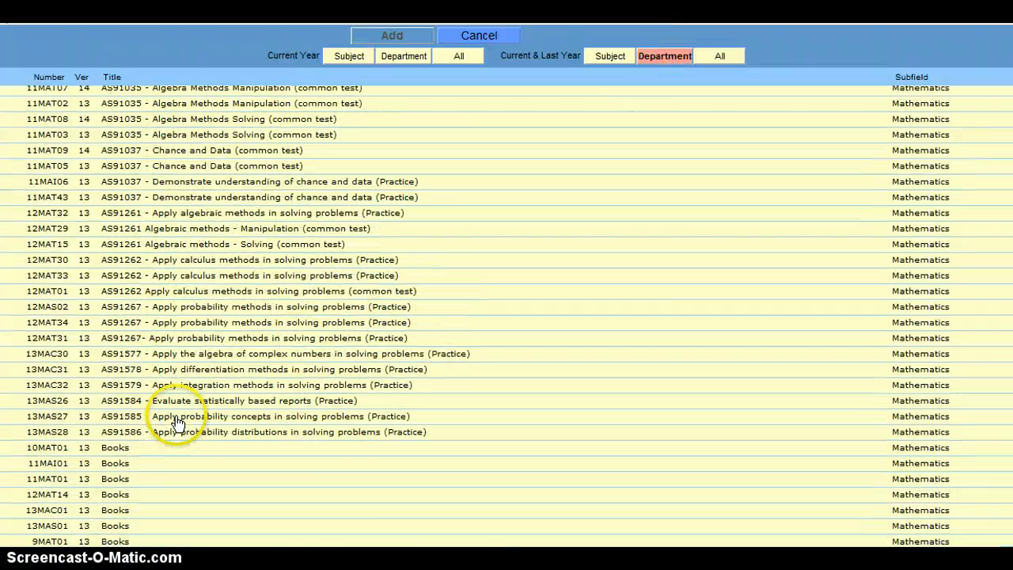
scroll(180, 424, "up", 3)
scroll(178, 423, "up", 9)
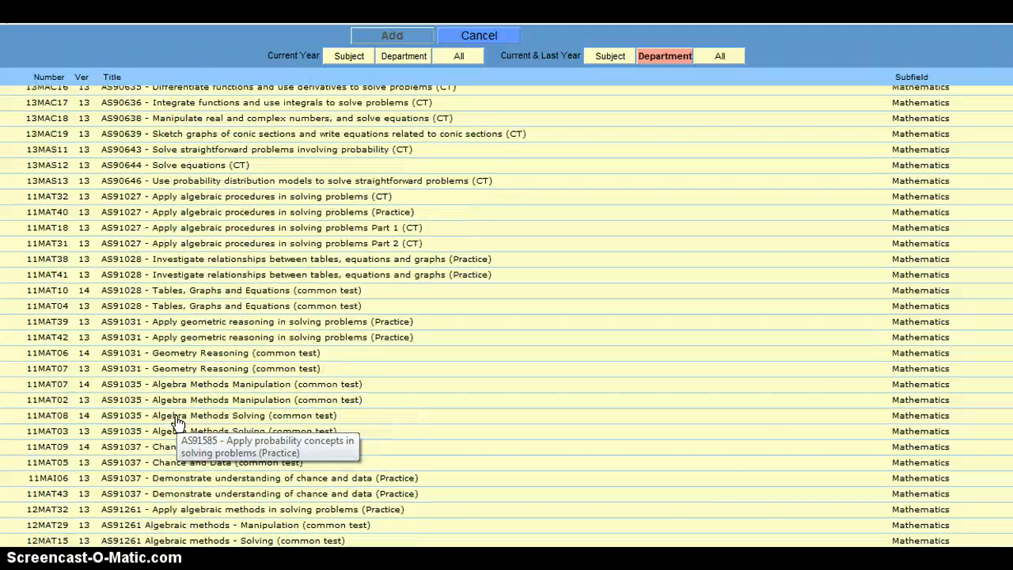
scroll(178, 423, "up", 5)
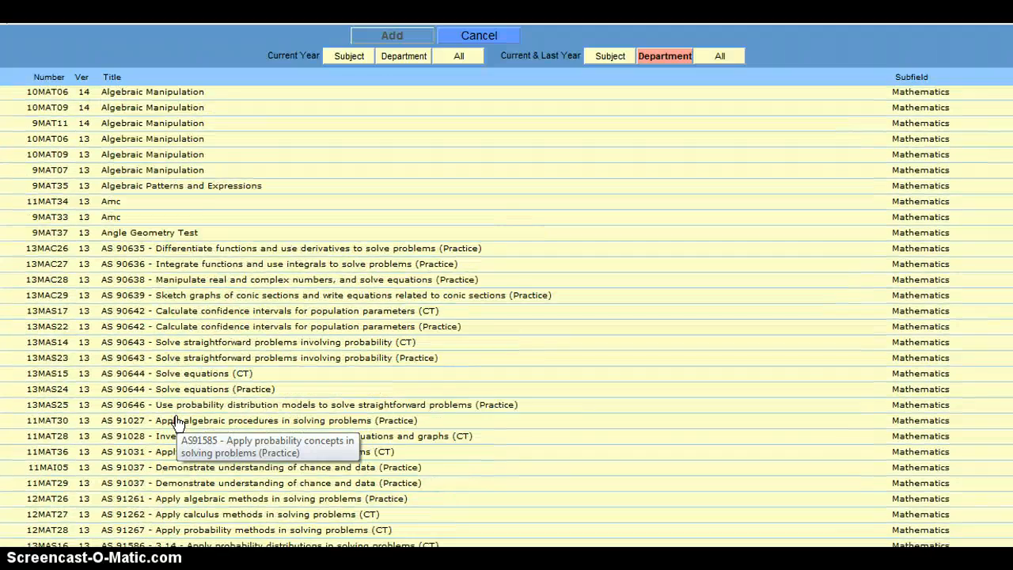
scroll(178, 423, "up", 3)
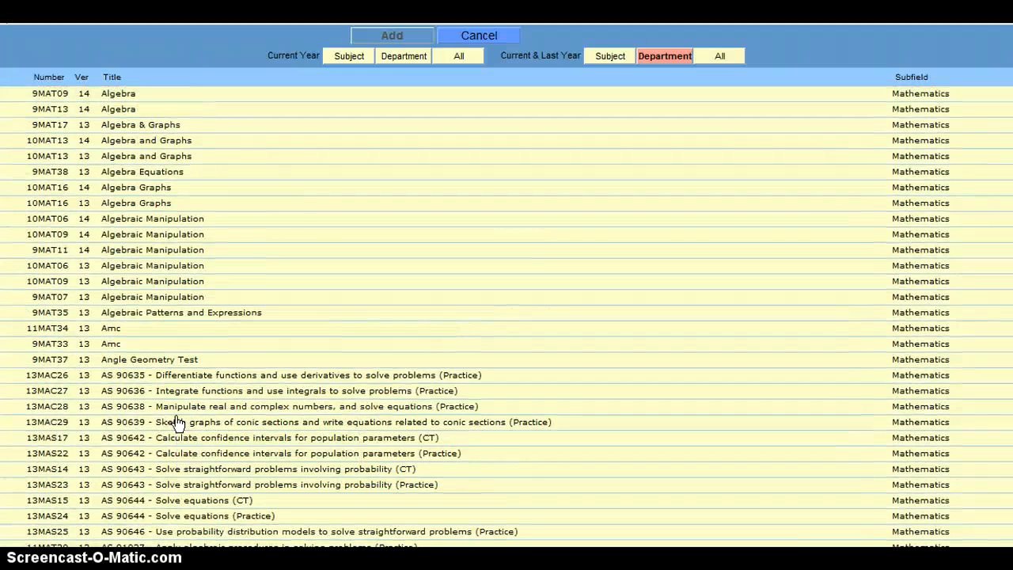
left_click(169, 259)
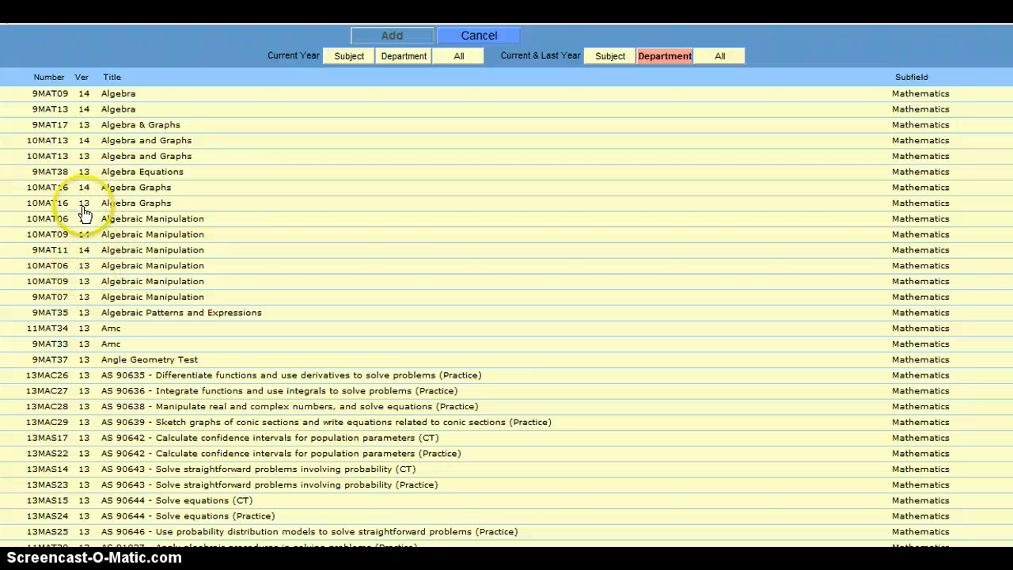
left_click(69, 266)
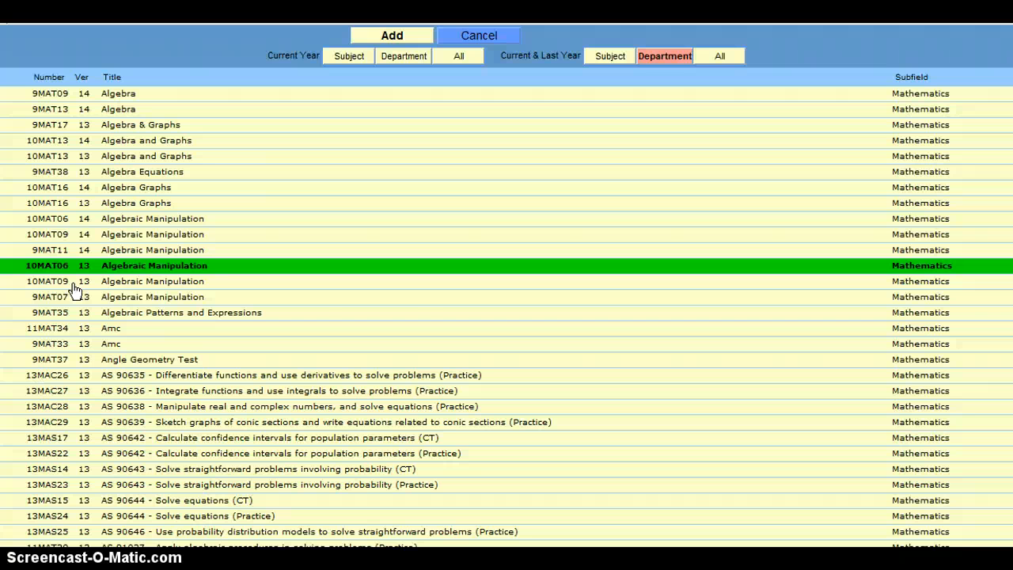
- Look through the department's whole assessment list, including the end-of-year examinations, number tests and common tests, and return to the selected assessment
scroll(75, 289, "down", 20)
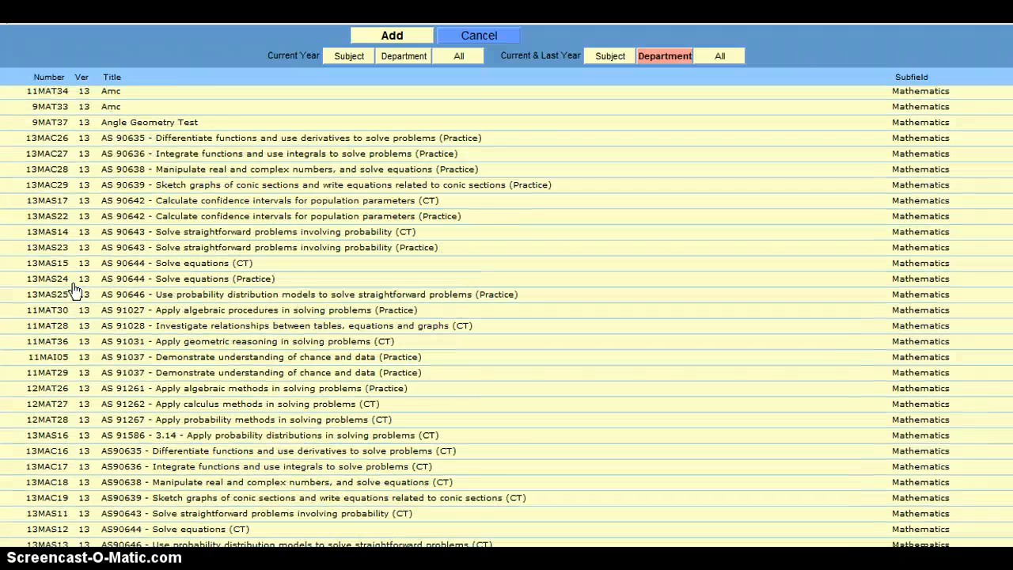
scroll(75, 290, "down", 18)
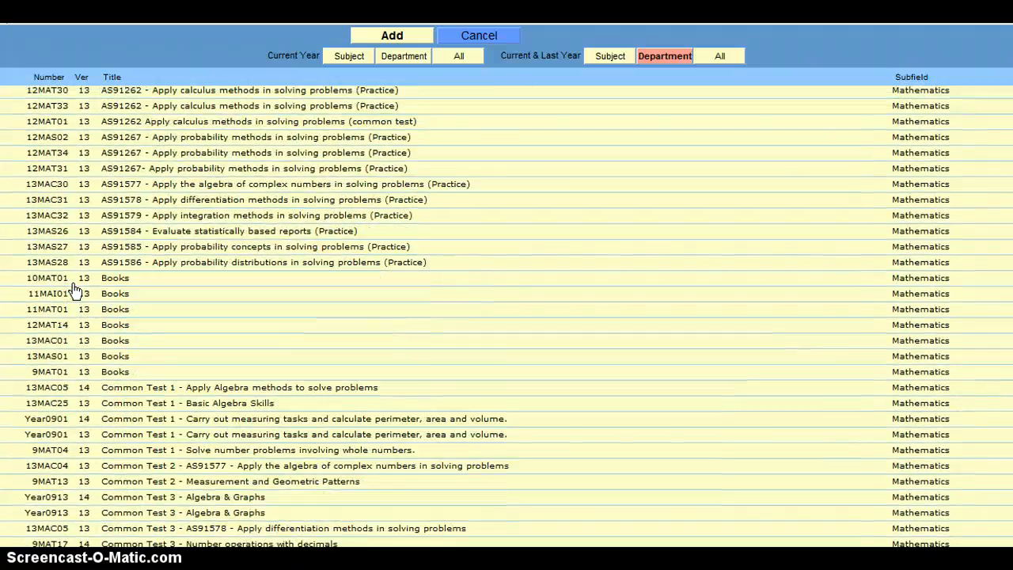
scroll(75, 289, "down", 1)
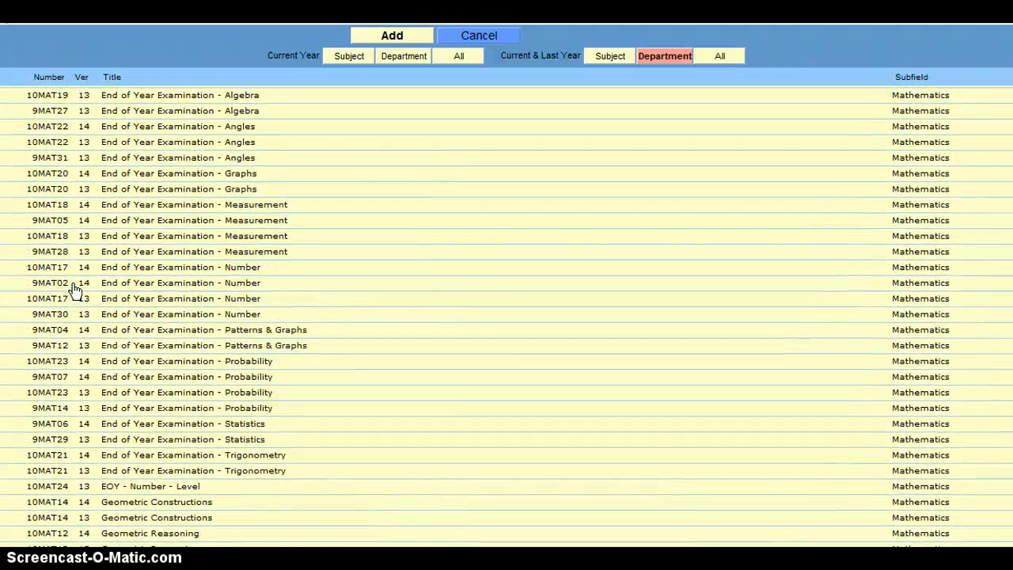
scroll(75, 289, "down", 8)
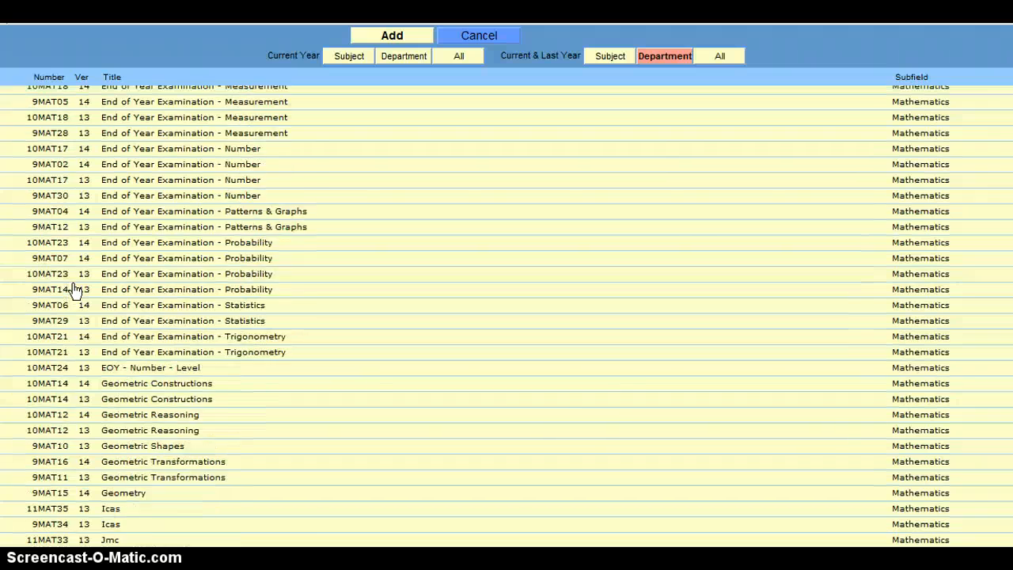
scroll(75, 290, "down", 6)
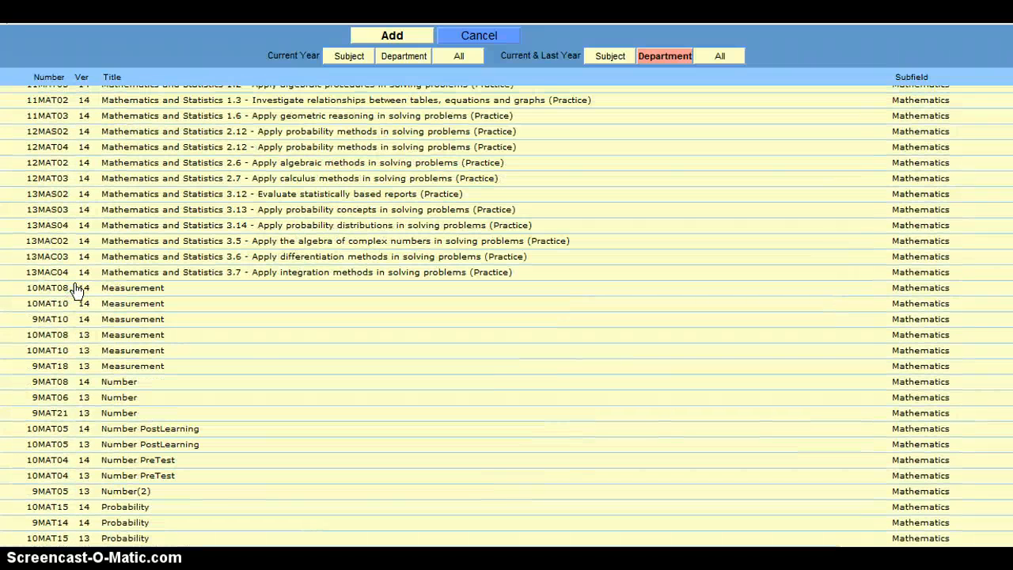
scroll(124, 312, "down", 8)
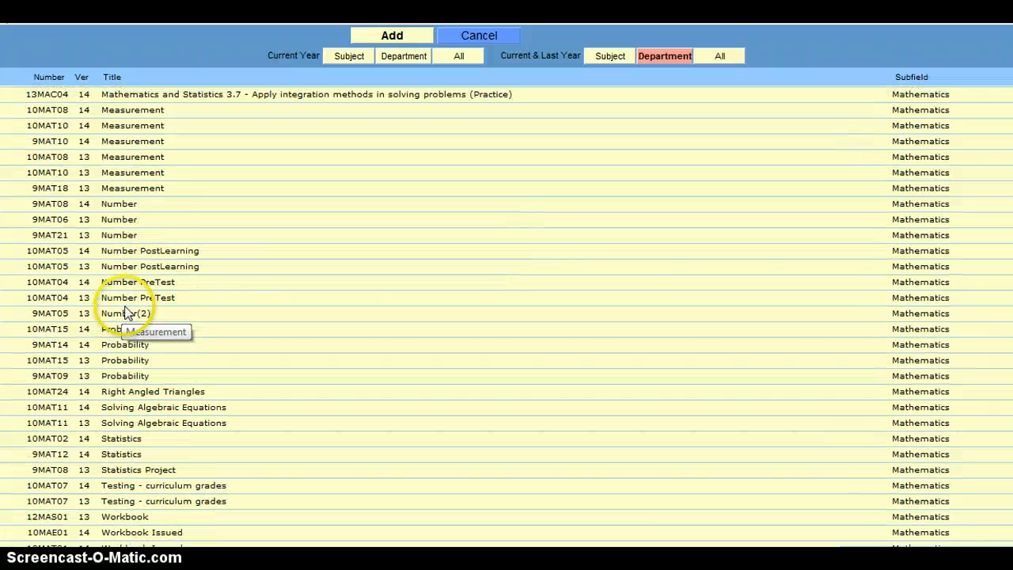
scroll(124, 312, "up", 1)
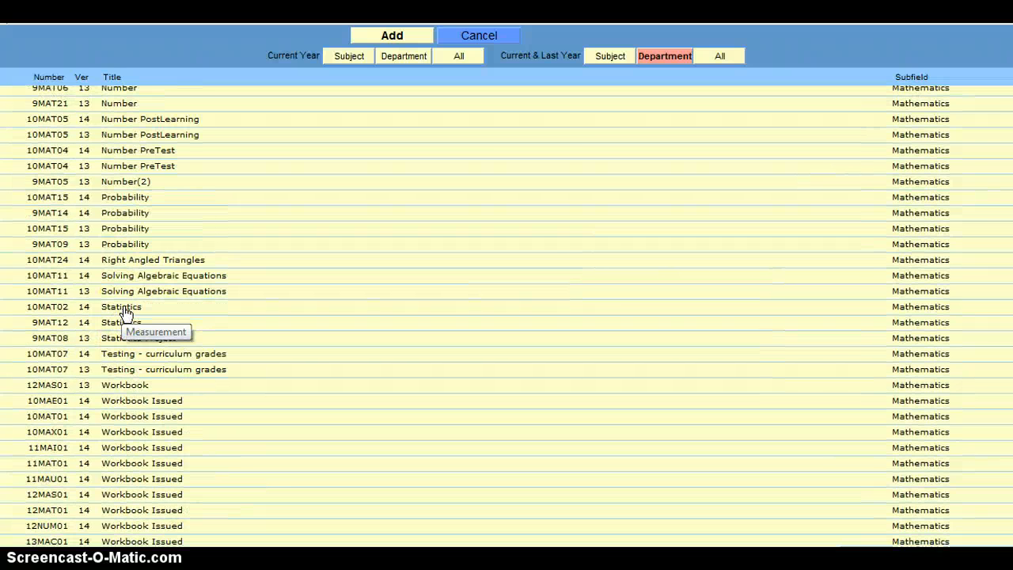
scroll(124, 312, "down", 1)
scroll(168, 341, "up", 8)
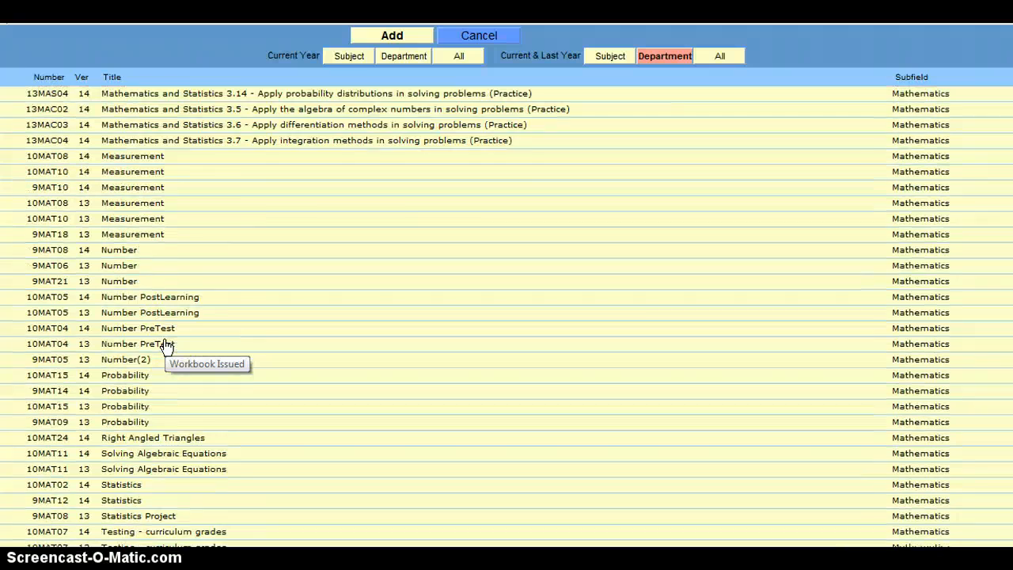
scroll(167, 345, "up", 4)
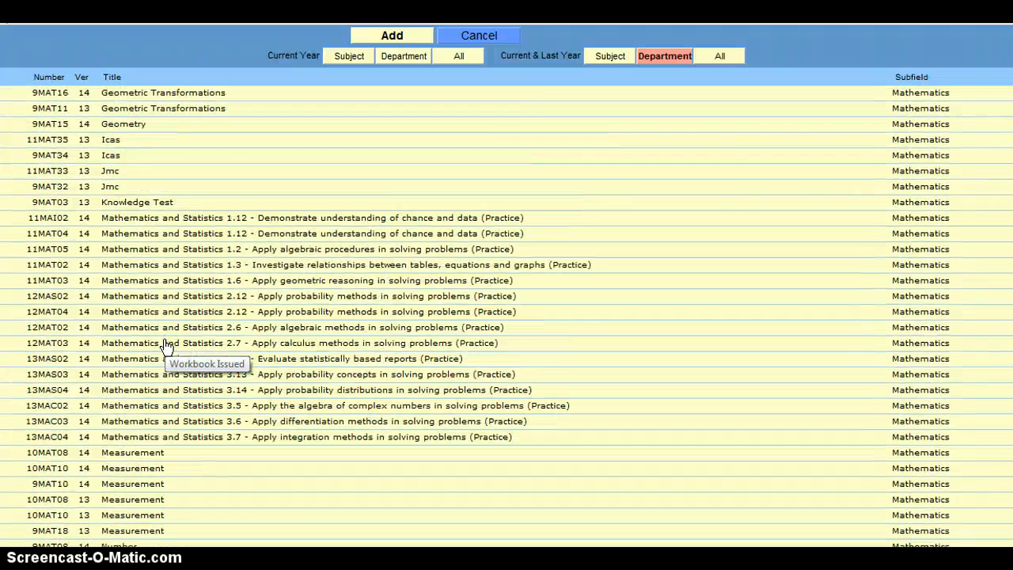
scroll(166, 346, "up", 8)
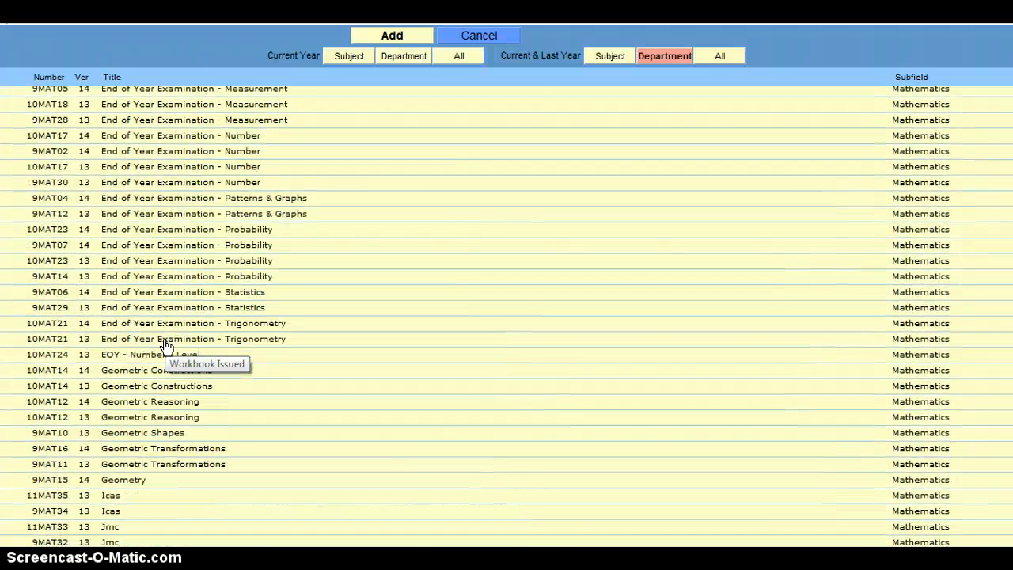
scroll(166, 346, "up", 8)
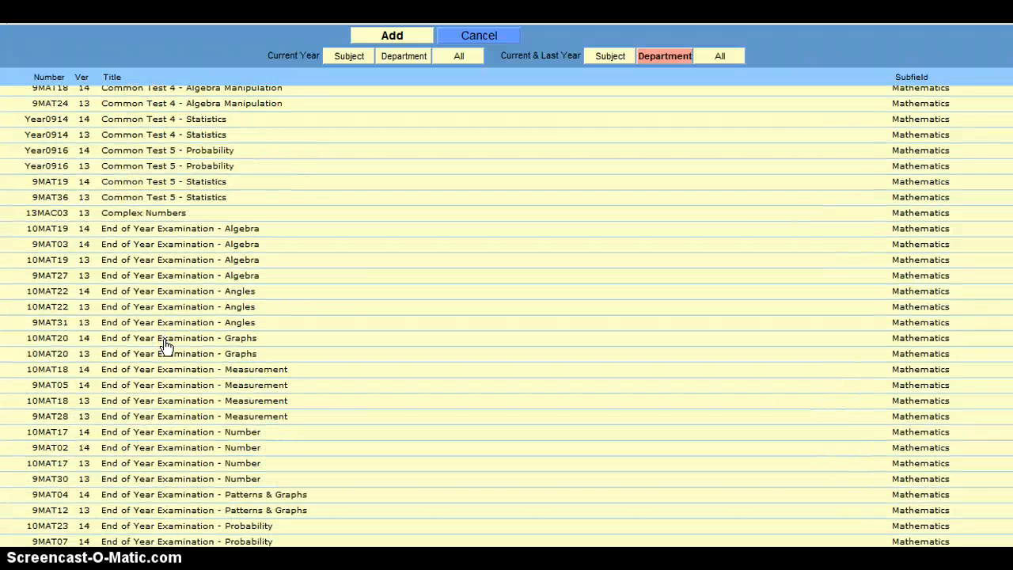
scroll(166, 346, "up", 4)
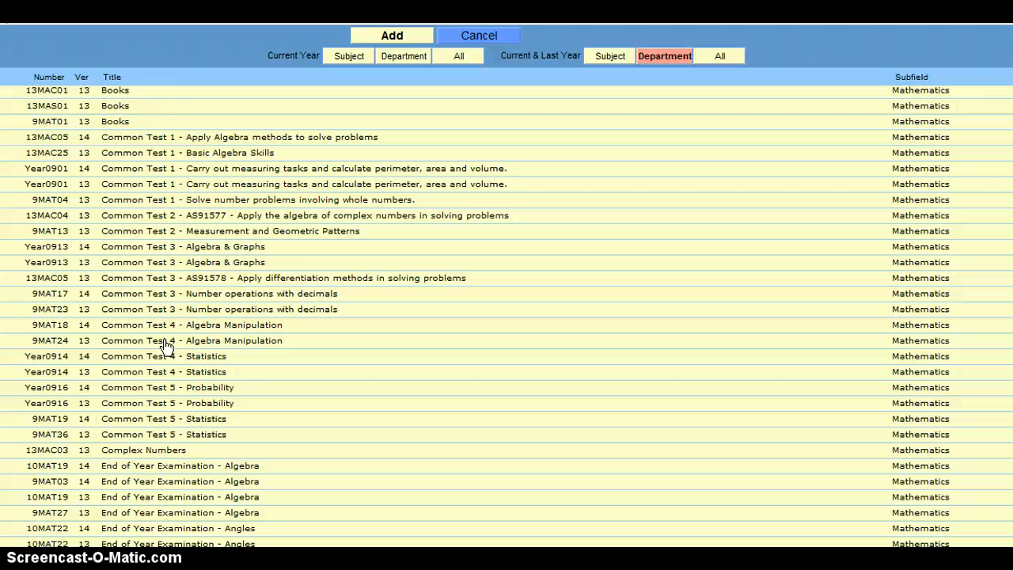
scroll(166, 346, "up", 8)
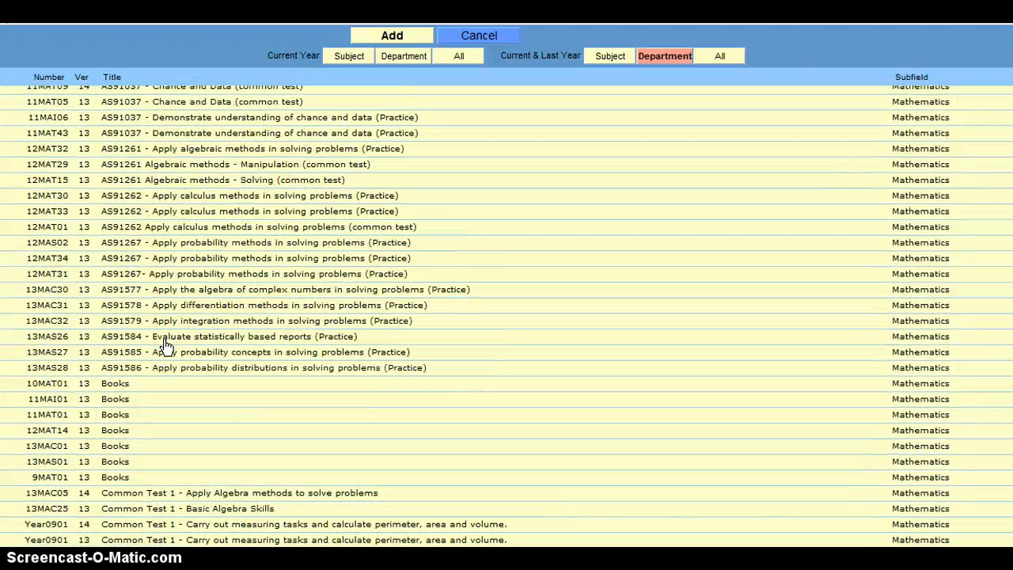
scroll(167, 346, "up", 3)
scroll(166, 346, "up", 1)
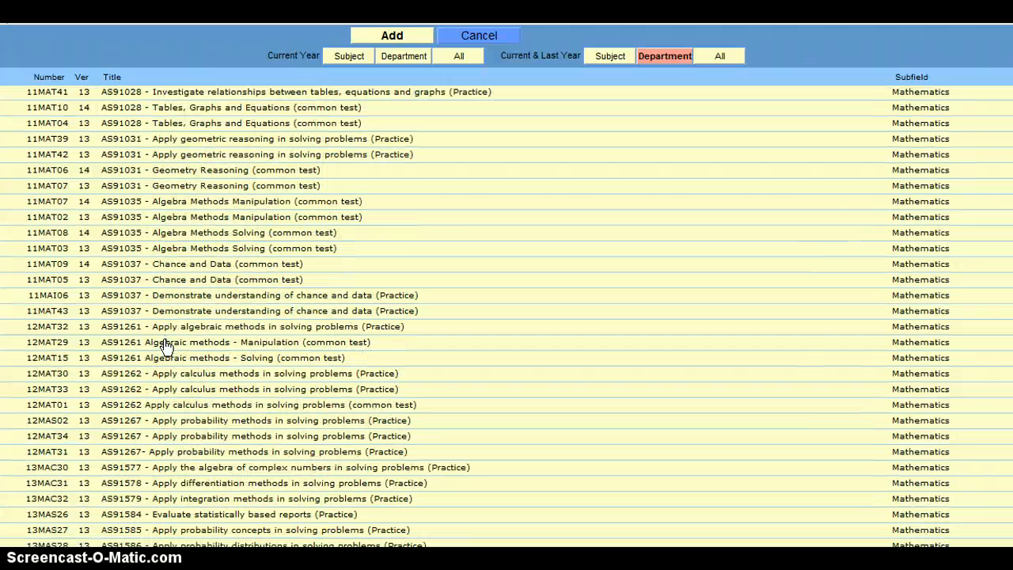
scroll(166, 346, "up", 1)
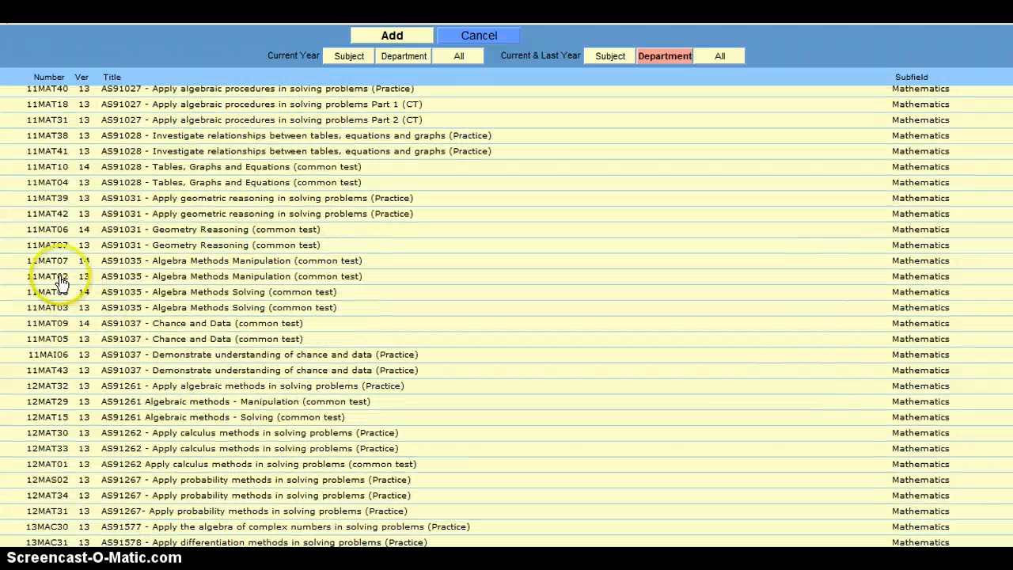
scroll(45, 202, "up", 5)
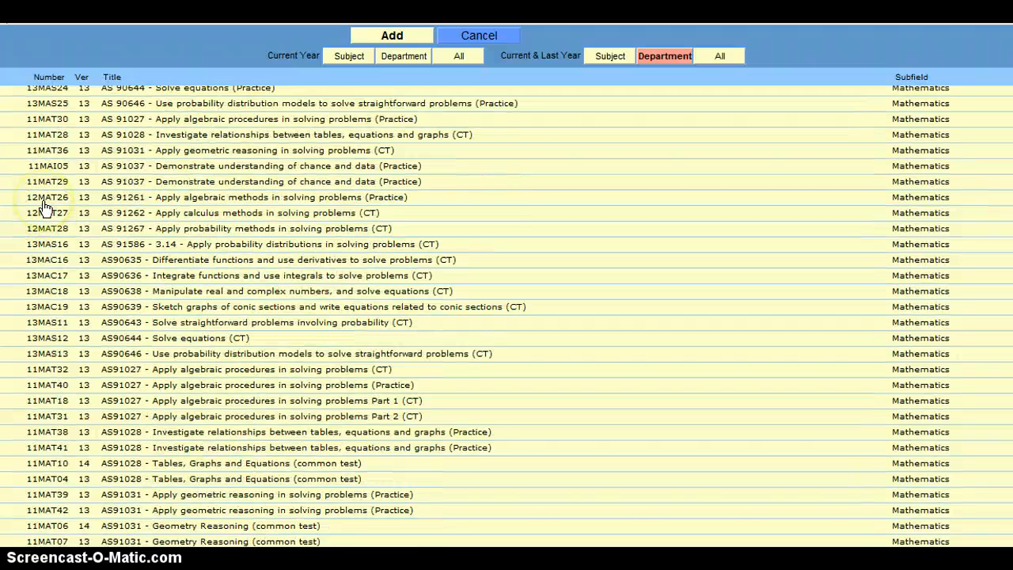
scroll(45, 206, "up", 7)
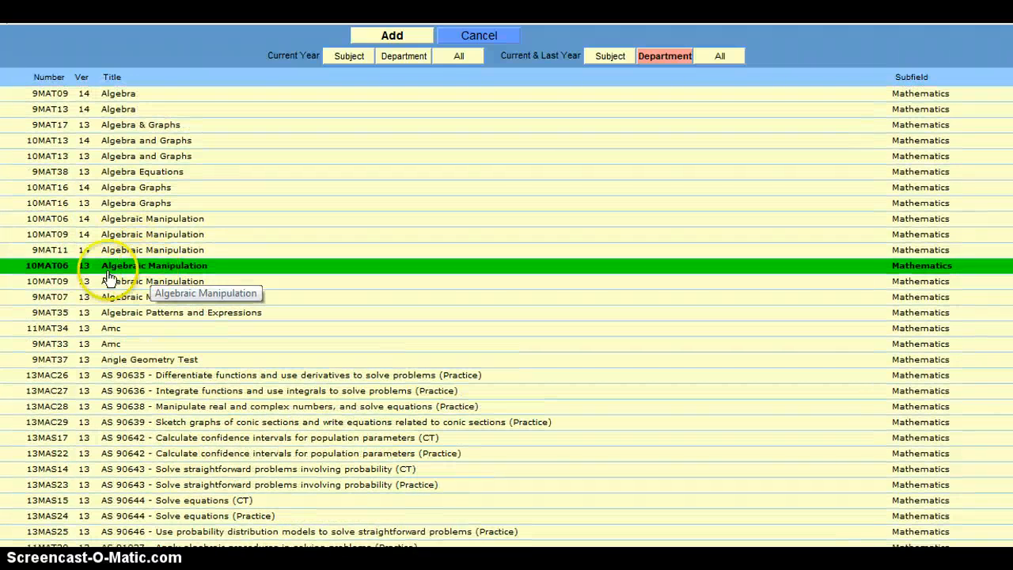
- Add the selected Algebraic Manipulation assessment to column 06 and update the summary
left_click(377, 35)
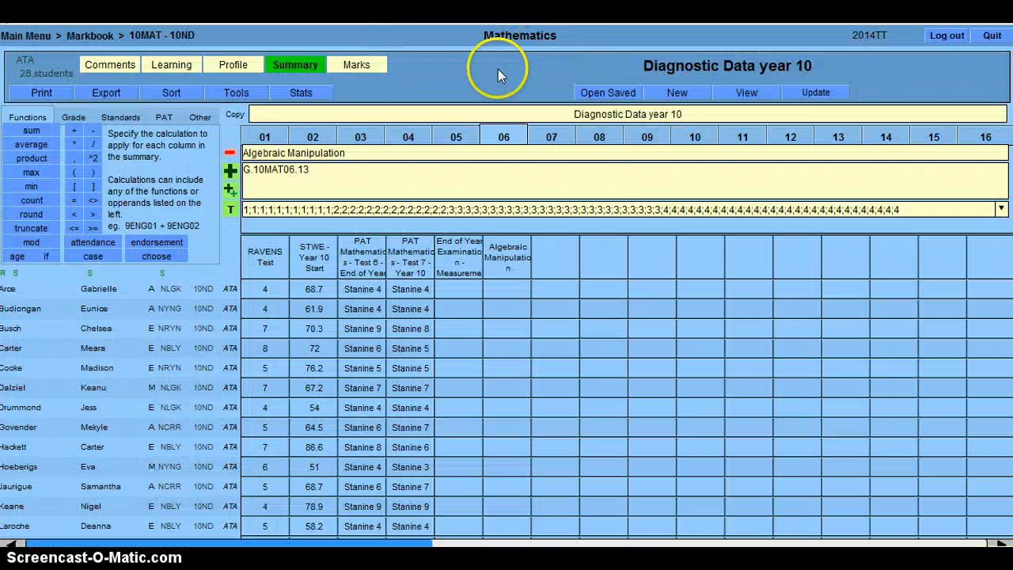
left_click(829, 94)
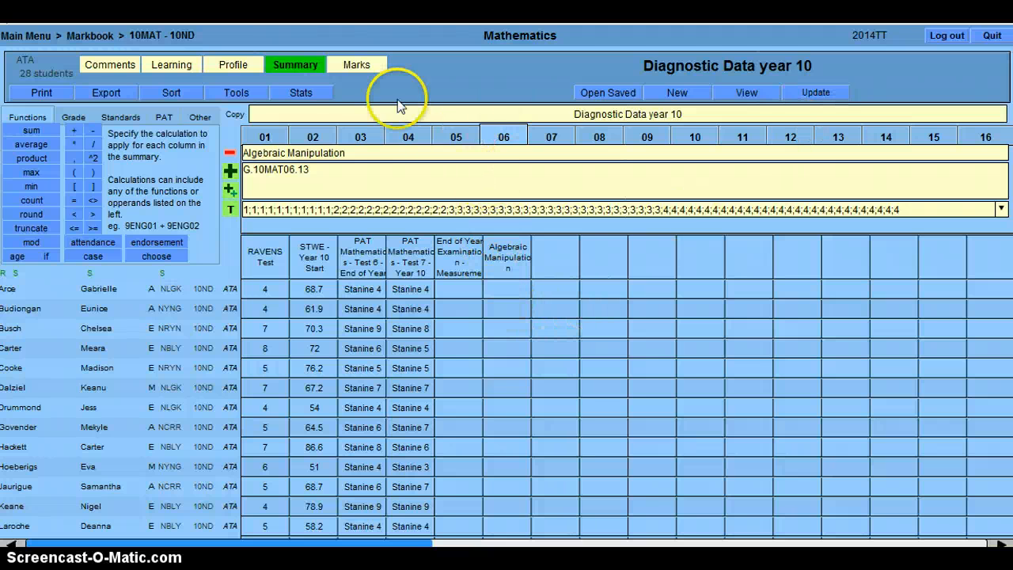
- Clear the Algebraic Manipulation assessment from column 06 and the Measurement examination from column 05
left_click(229, 156)
left_click(457, 135)
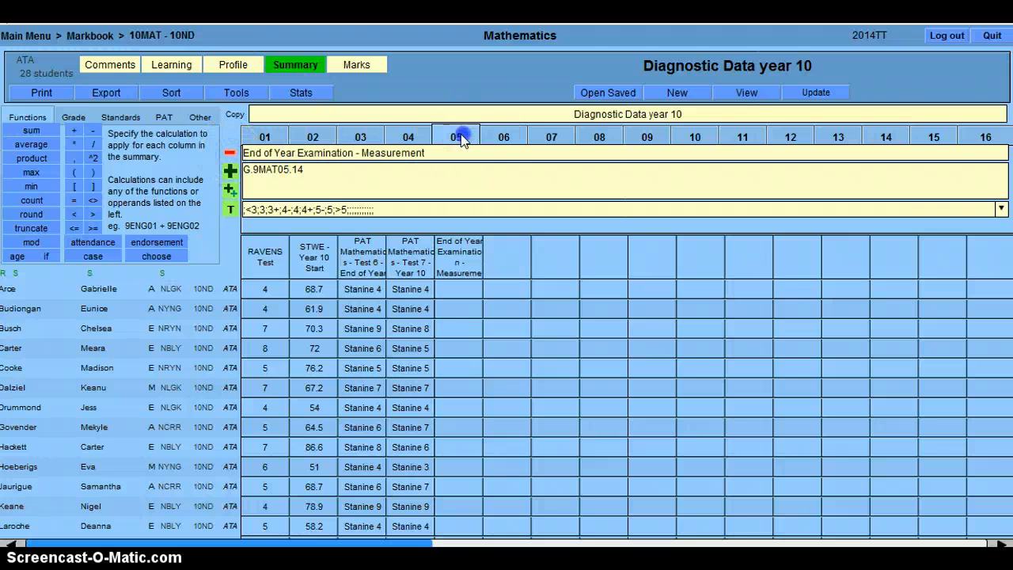
left_click(232, 156)
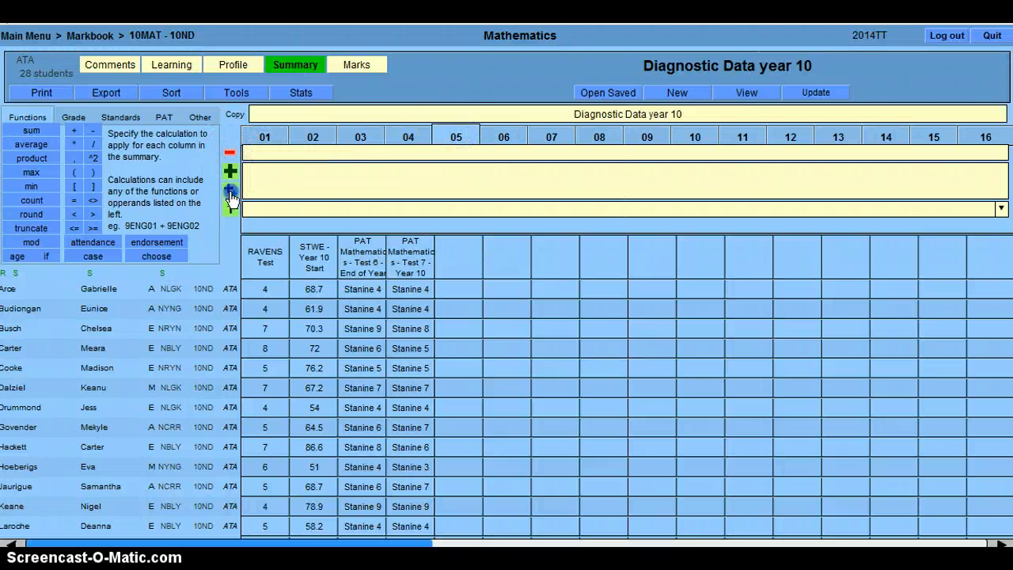
- Start adding subject assessments to column 05 and list the whole department's assessments for the current and last year
left_click(229, 190)
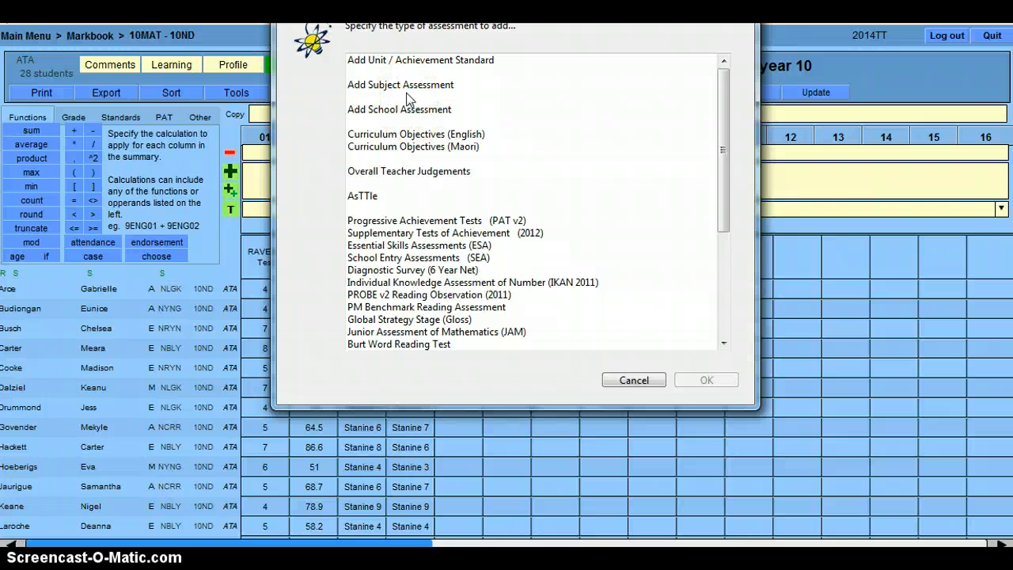
left_click(405, 84)
left_click(702, 380)
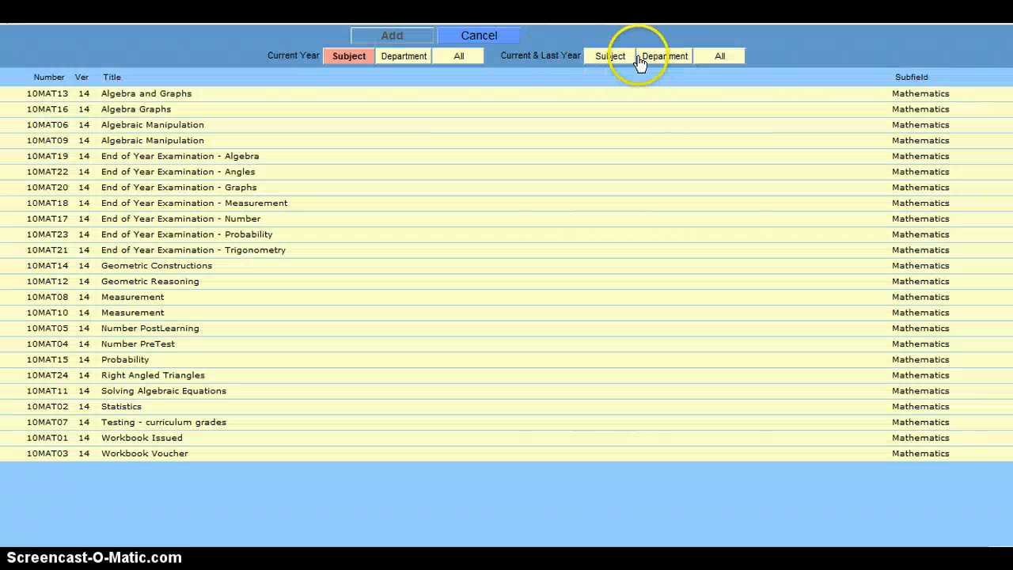
left_click(641, 62)
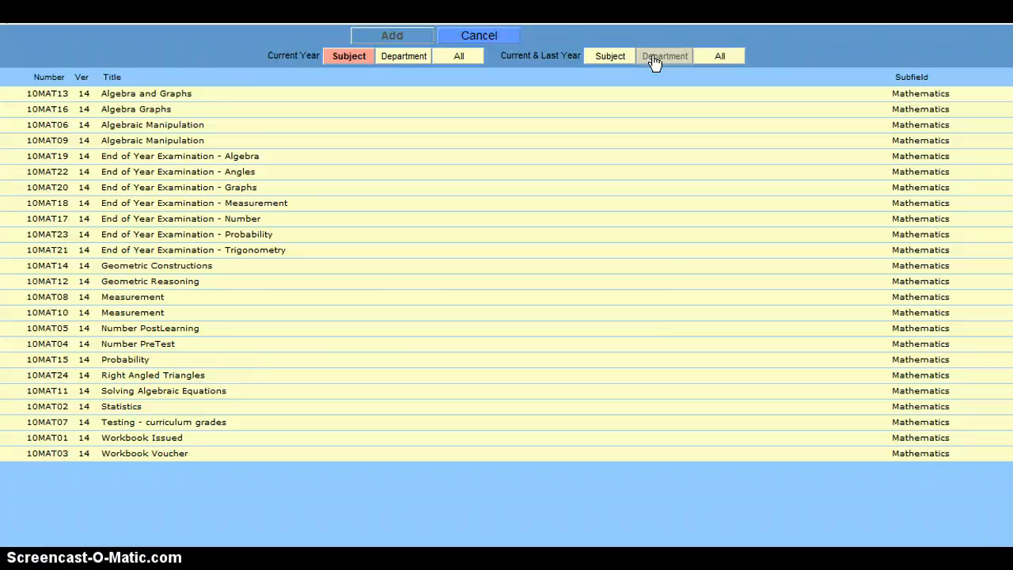
- Find version 14 of the Measurement assessment 10MAT10 in the department's list and select it for column 05
scroll(176, 342, "down", 4)
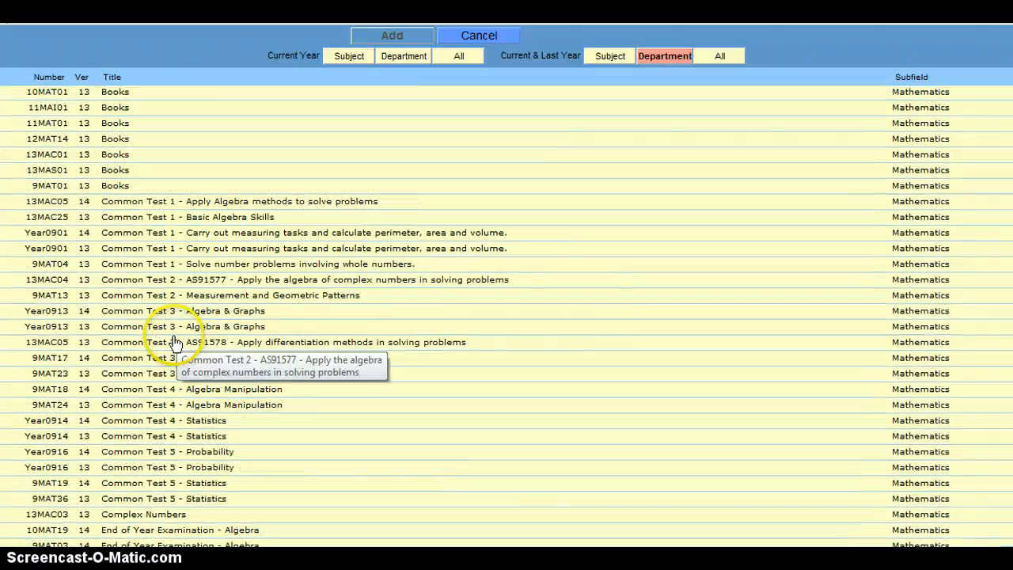
scroll(176, 342, "down", 4)
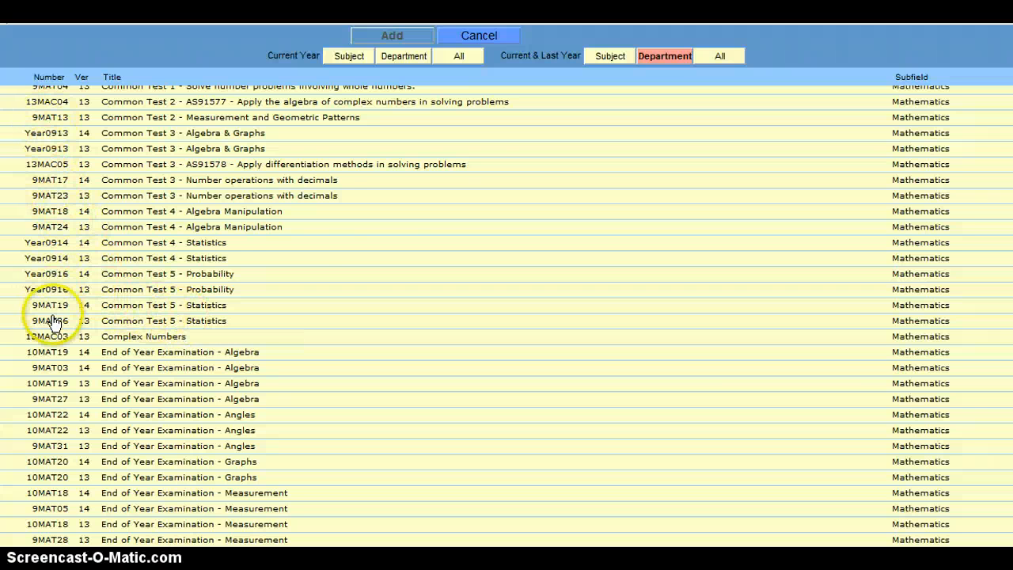
scroll(54, 322, "up", 3)
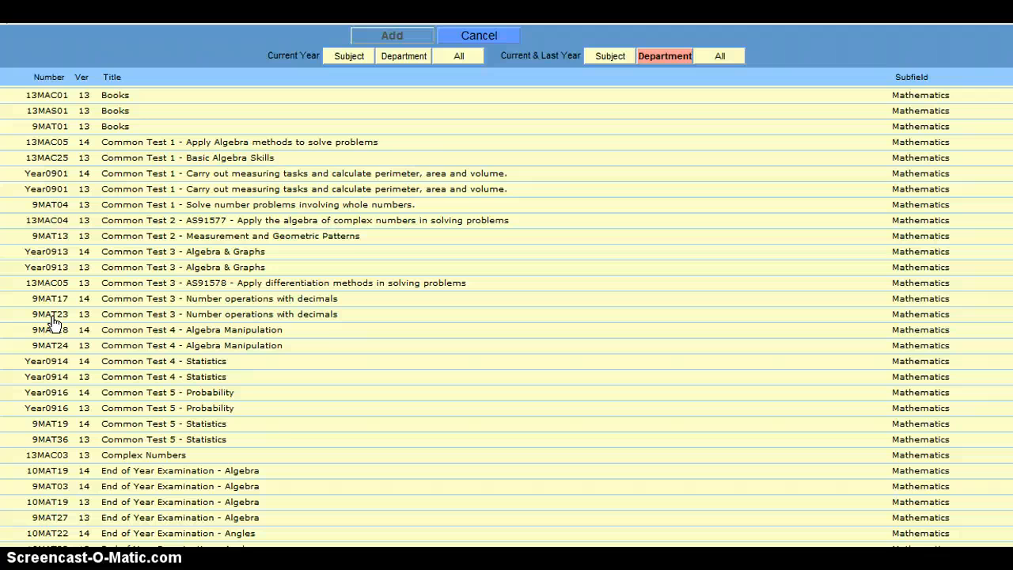
scroll(54, 322, "down", 4)
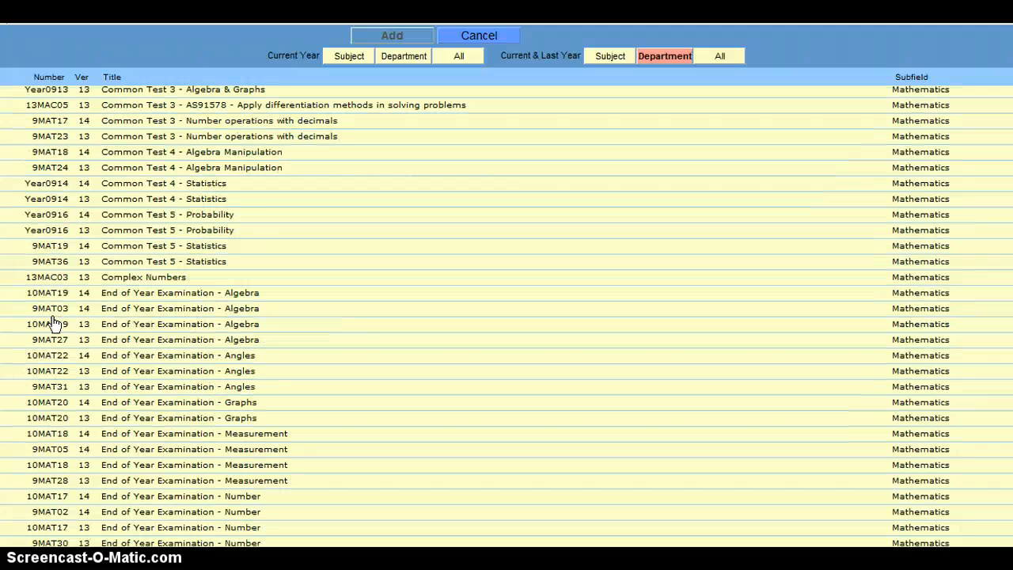
left_click(46, 325)
scroll(48, 329, "down", 5)
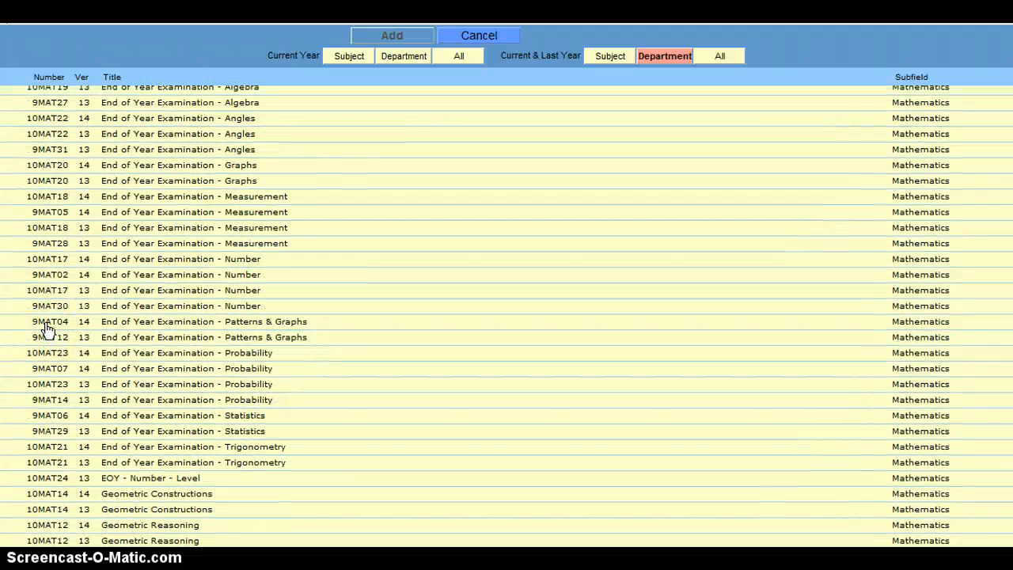
scroll(48, 328, "down", 4)
scroll(48, 328, "down", 10)
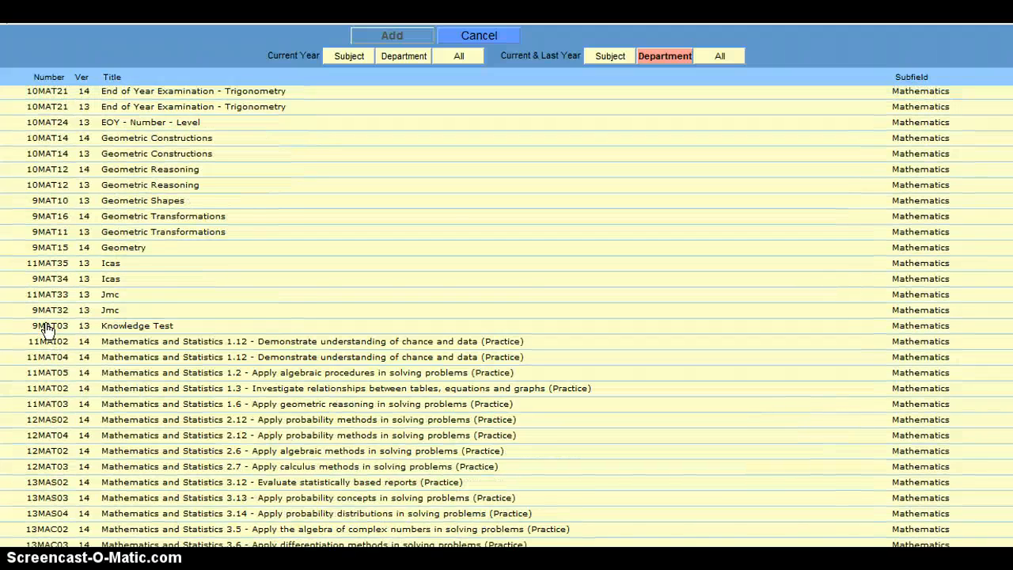
scroll(46, 328, "down", 1)
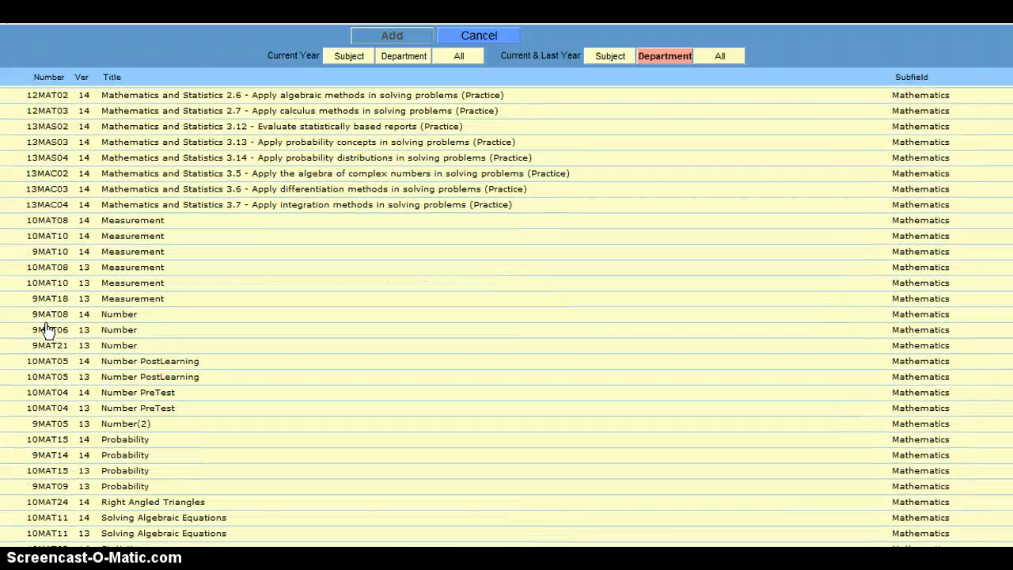
left_click(46, 331)
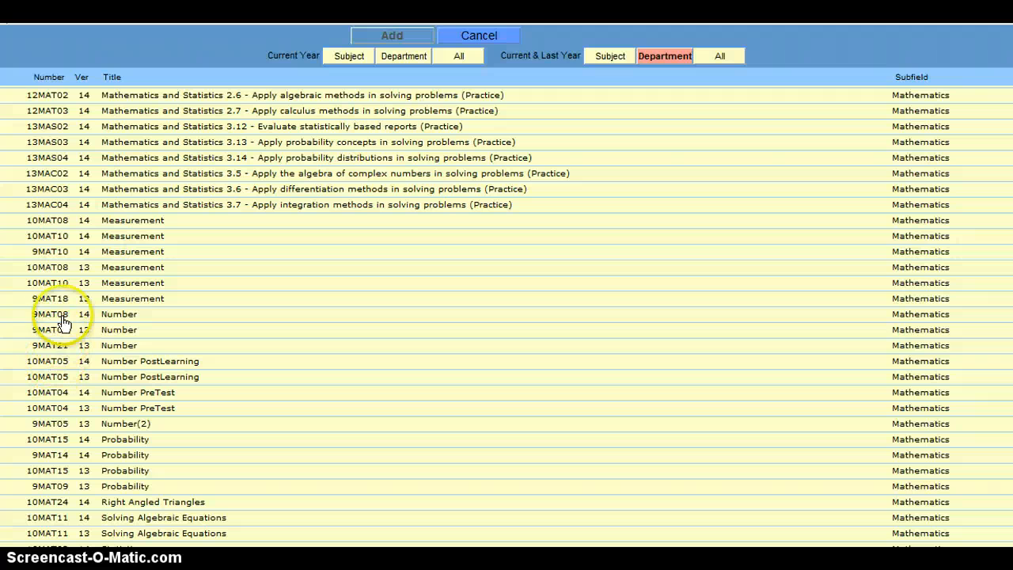
left_click(119, 236)
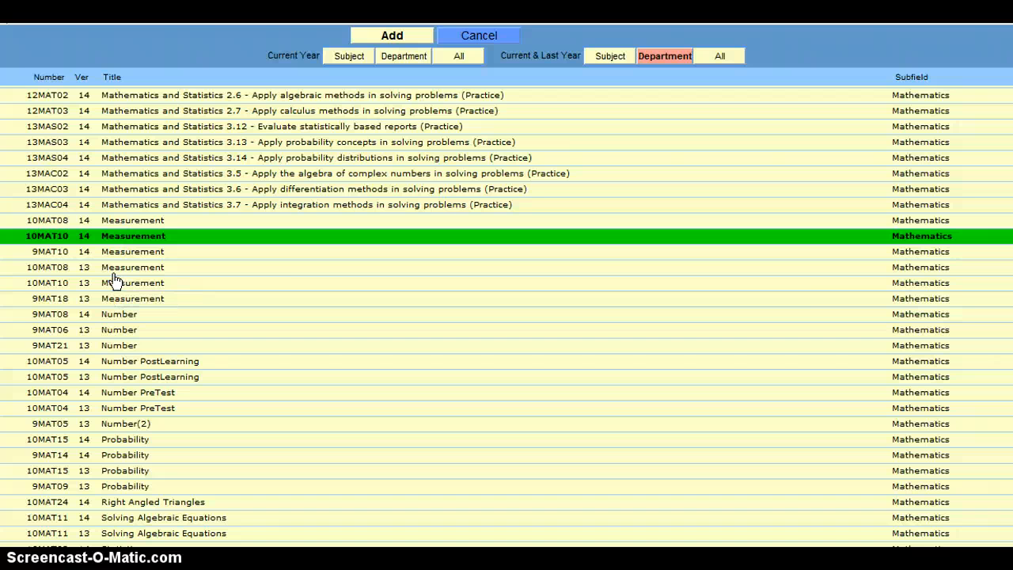
- Also select version 14 of 9MAT03 End of Year Examination - Algebra, add both assessments to column 05 and update the summary
scroll(113, 281, "up", 15)
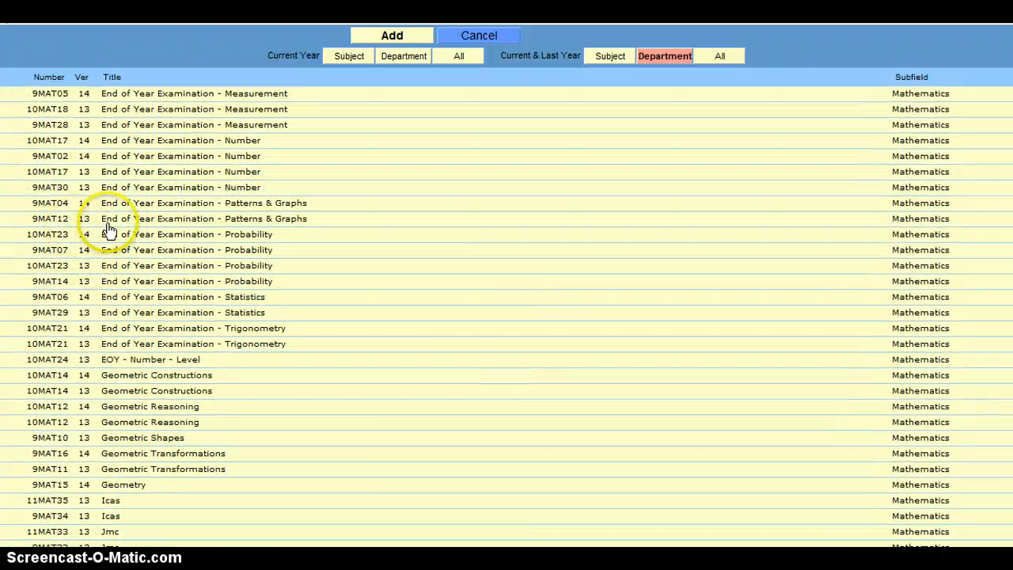
scroll(122, 227, "up", 4)
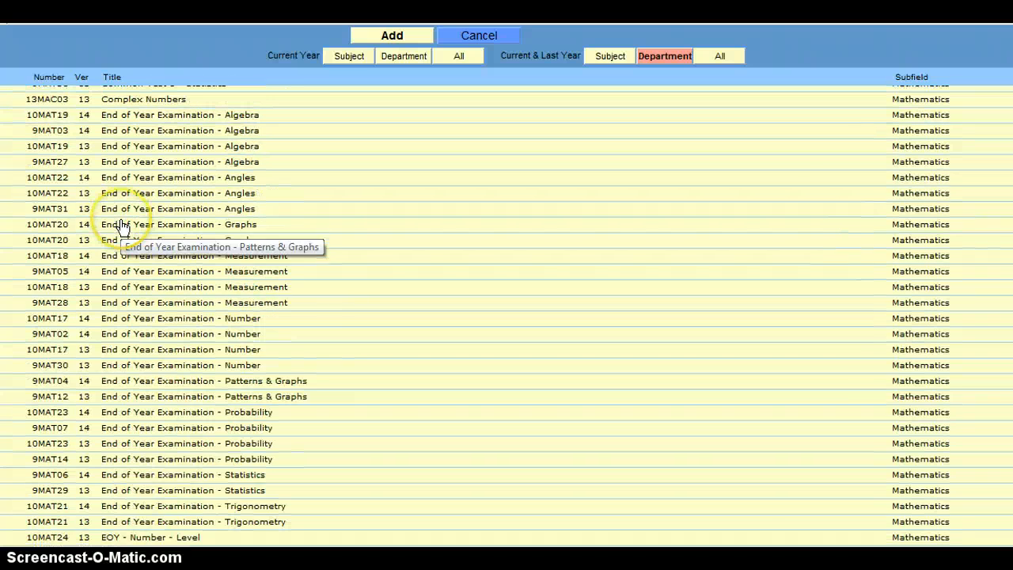
scroll(125, 196, "up", 1)
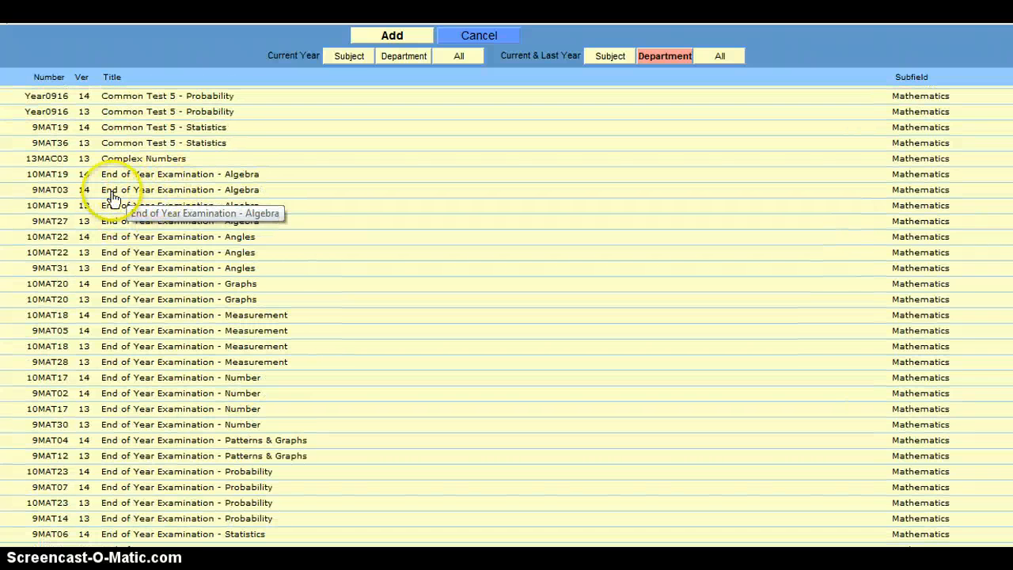
left_click(84, 190)
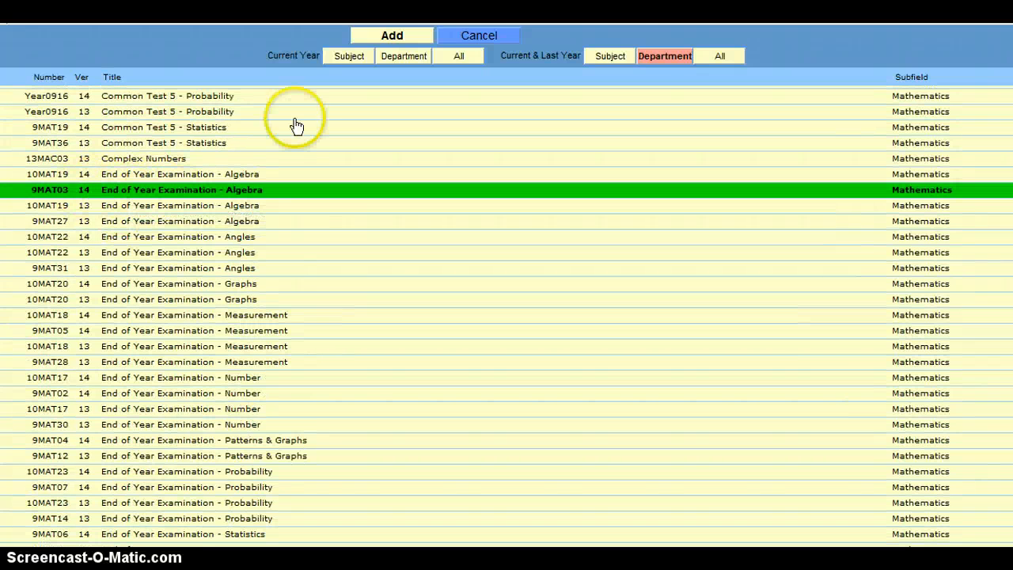
left_click(393, 38)
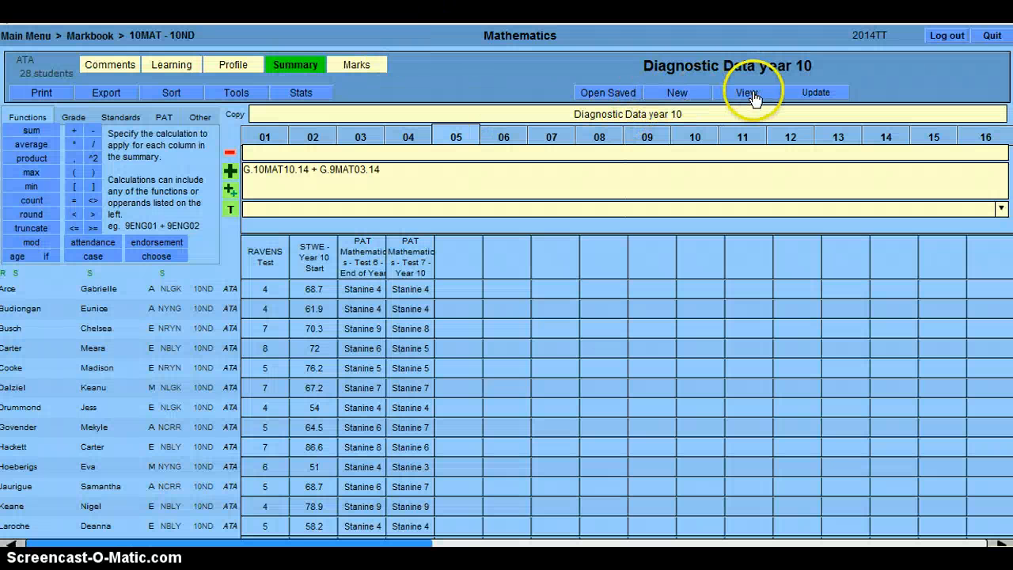
left_click(819, 93)
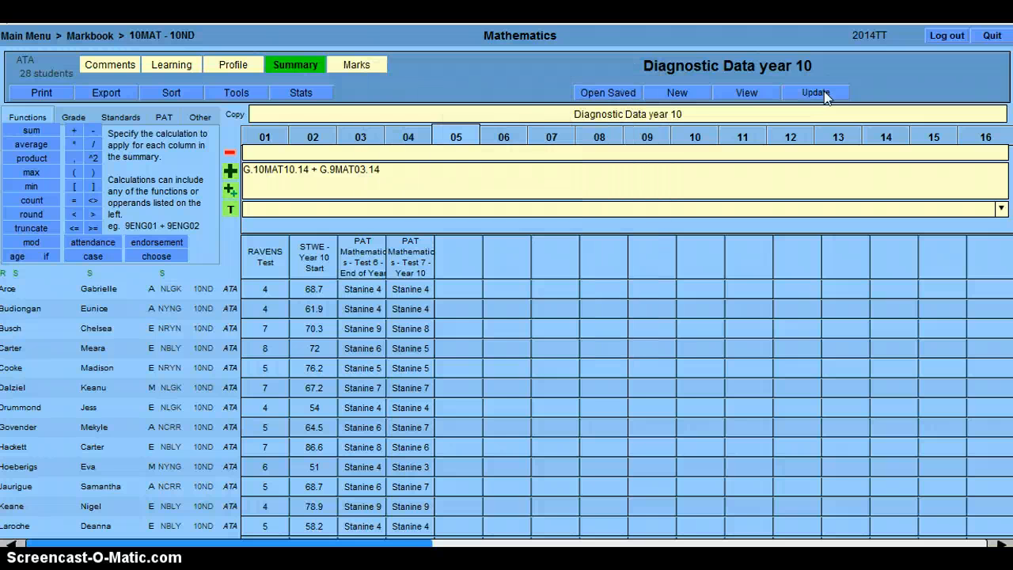
- Reopen the subject assessment choices for column 05 and show the department's current and last year assessments again
left_click(232, 191)
left_click(401, 85)
left_click(725, 379)
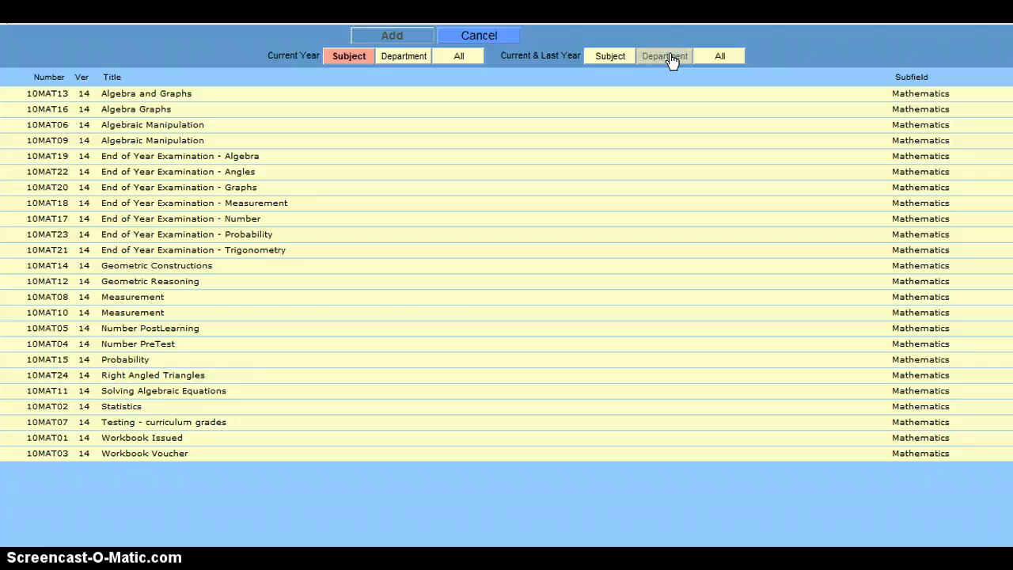
left_click(671, 62)
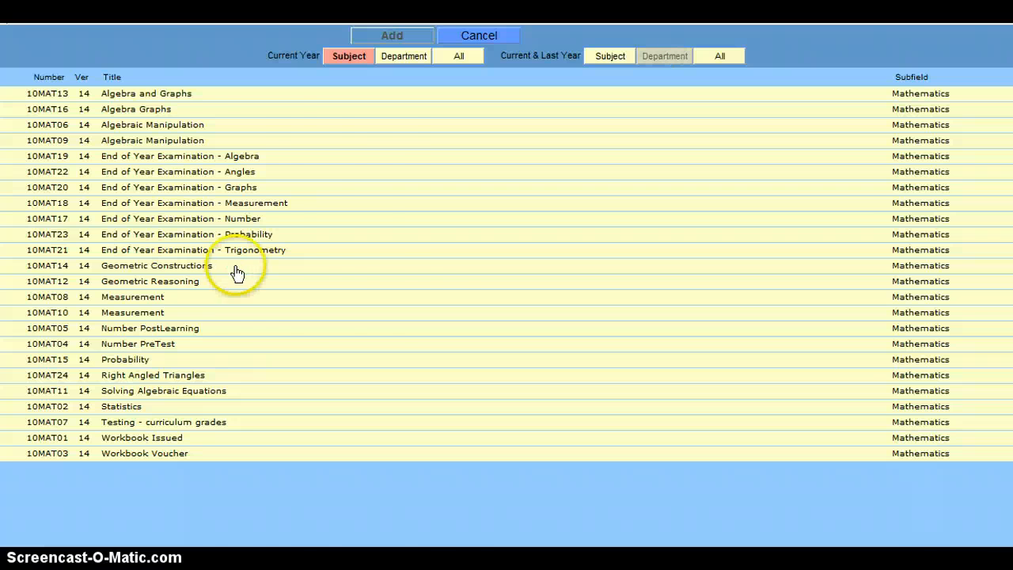